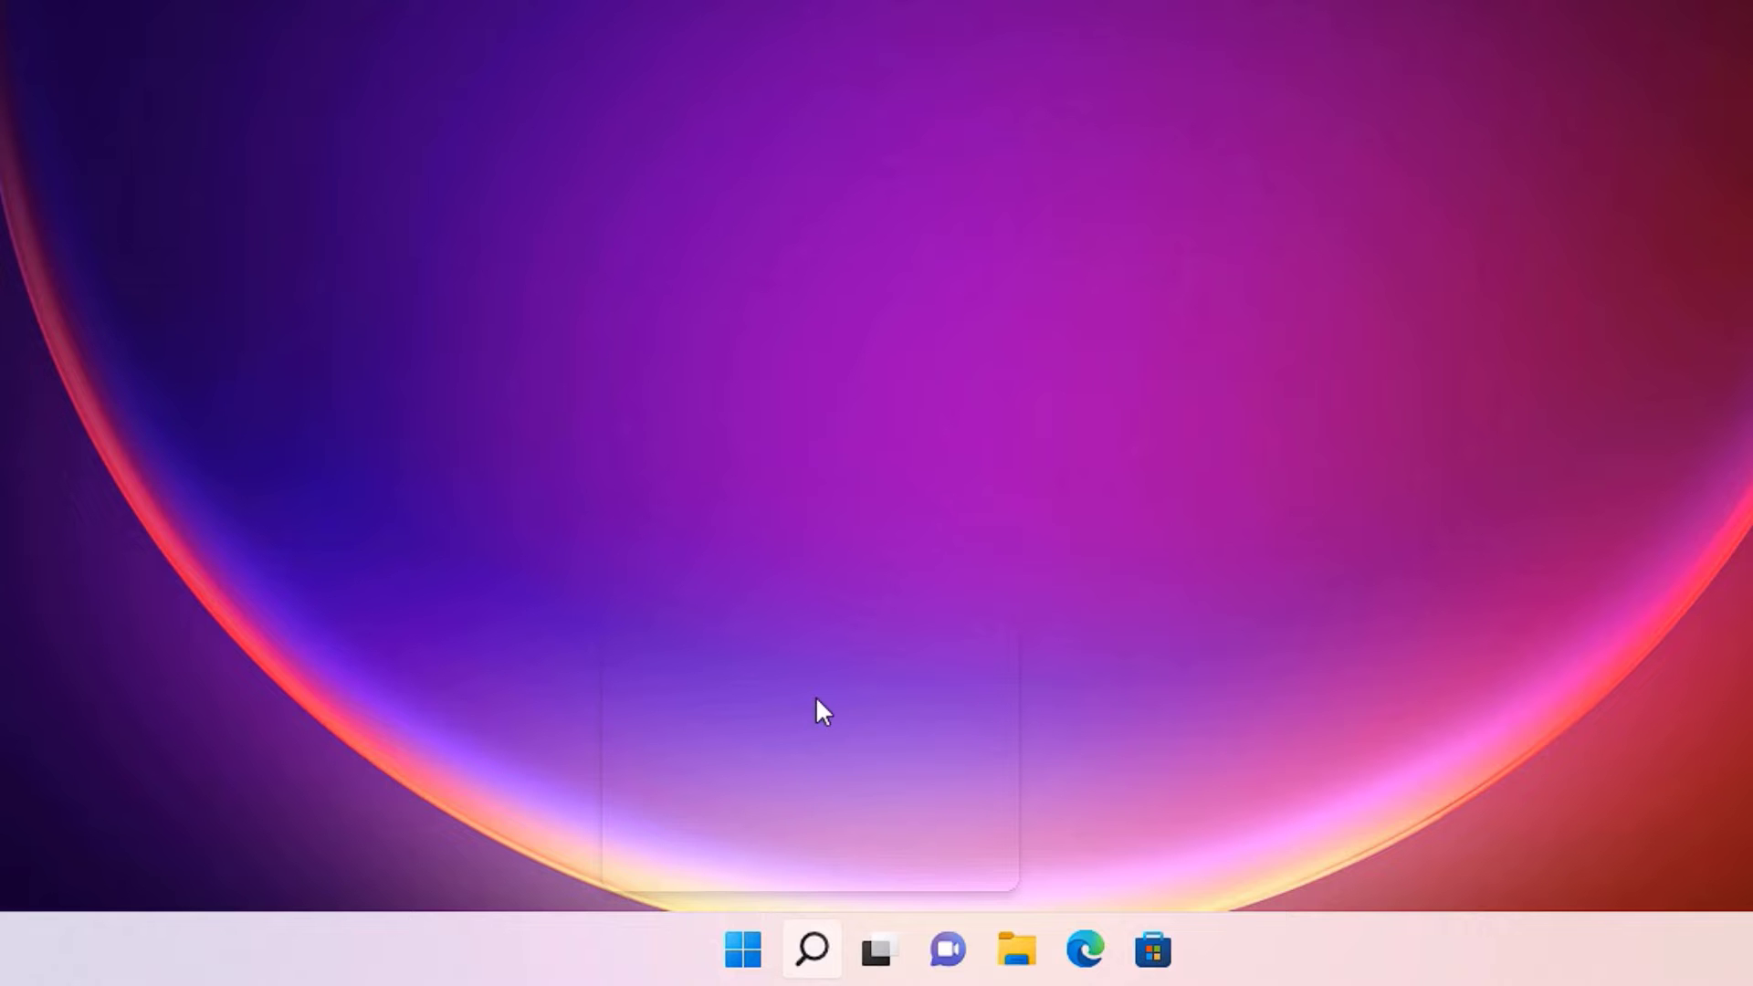
Open Task Manager from a 'task ma' search, switch to full details, and open its File menu
key("super")
type("task ma")
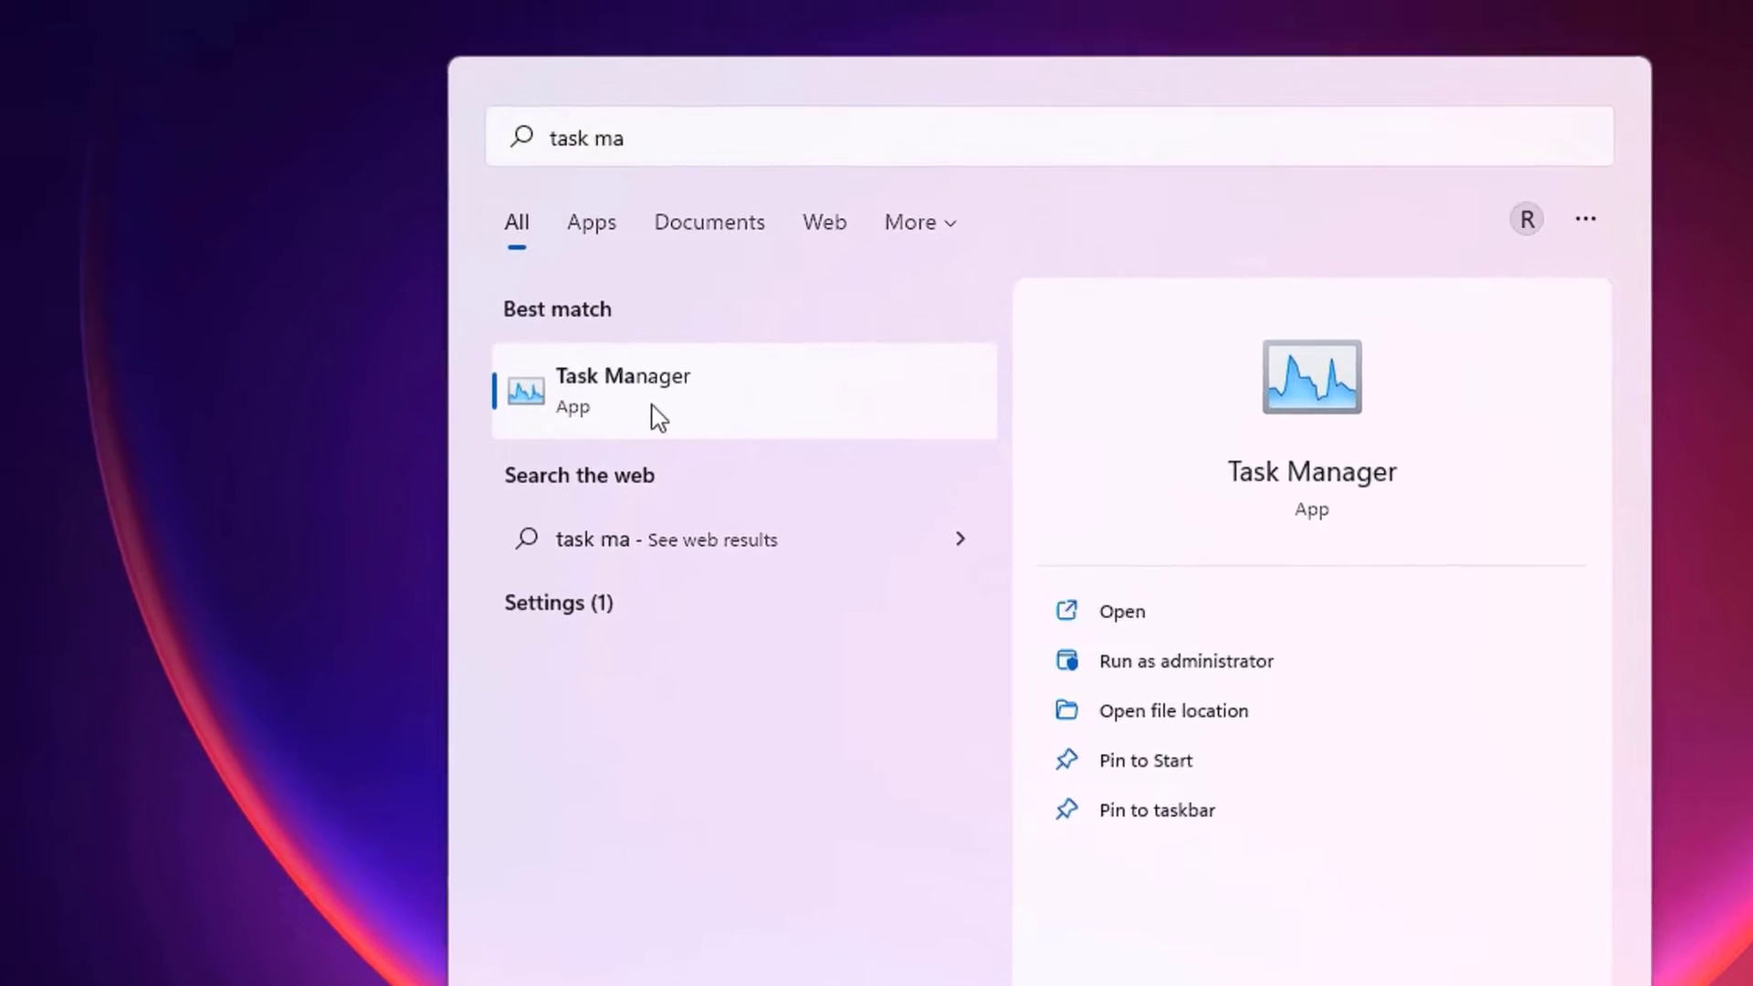
left_click(556, 352)
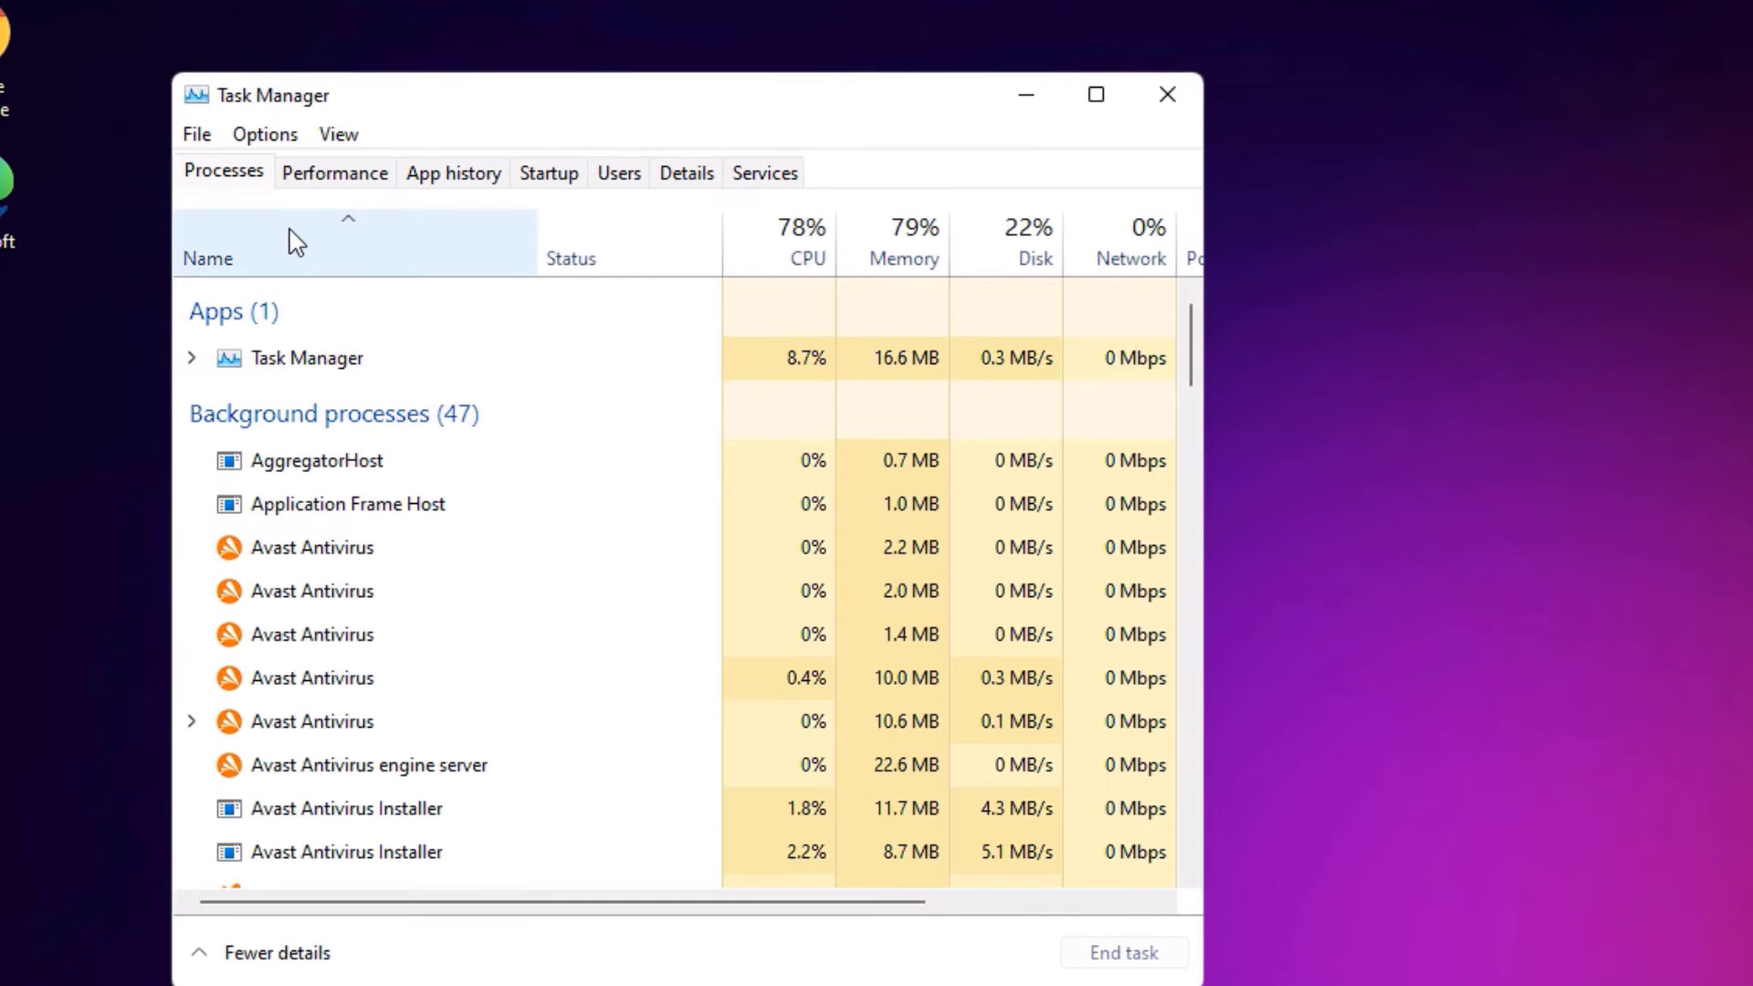
left_click(255, 956)
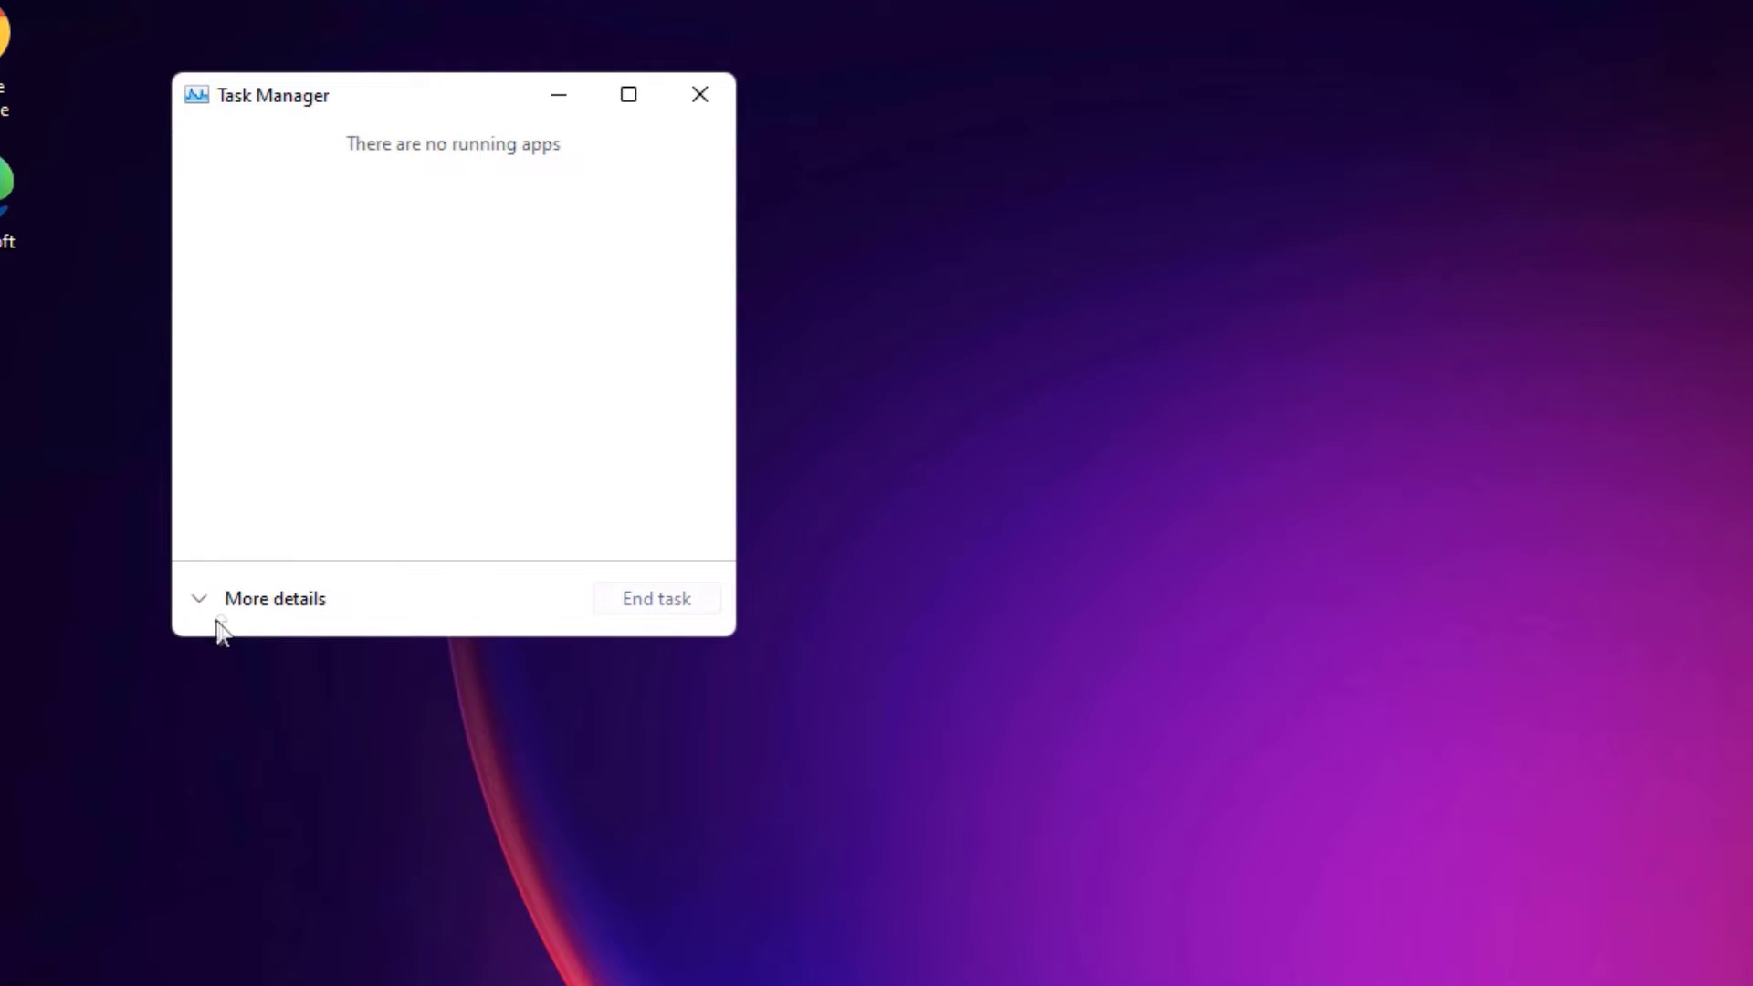
left_click(256, 610)
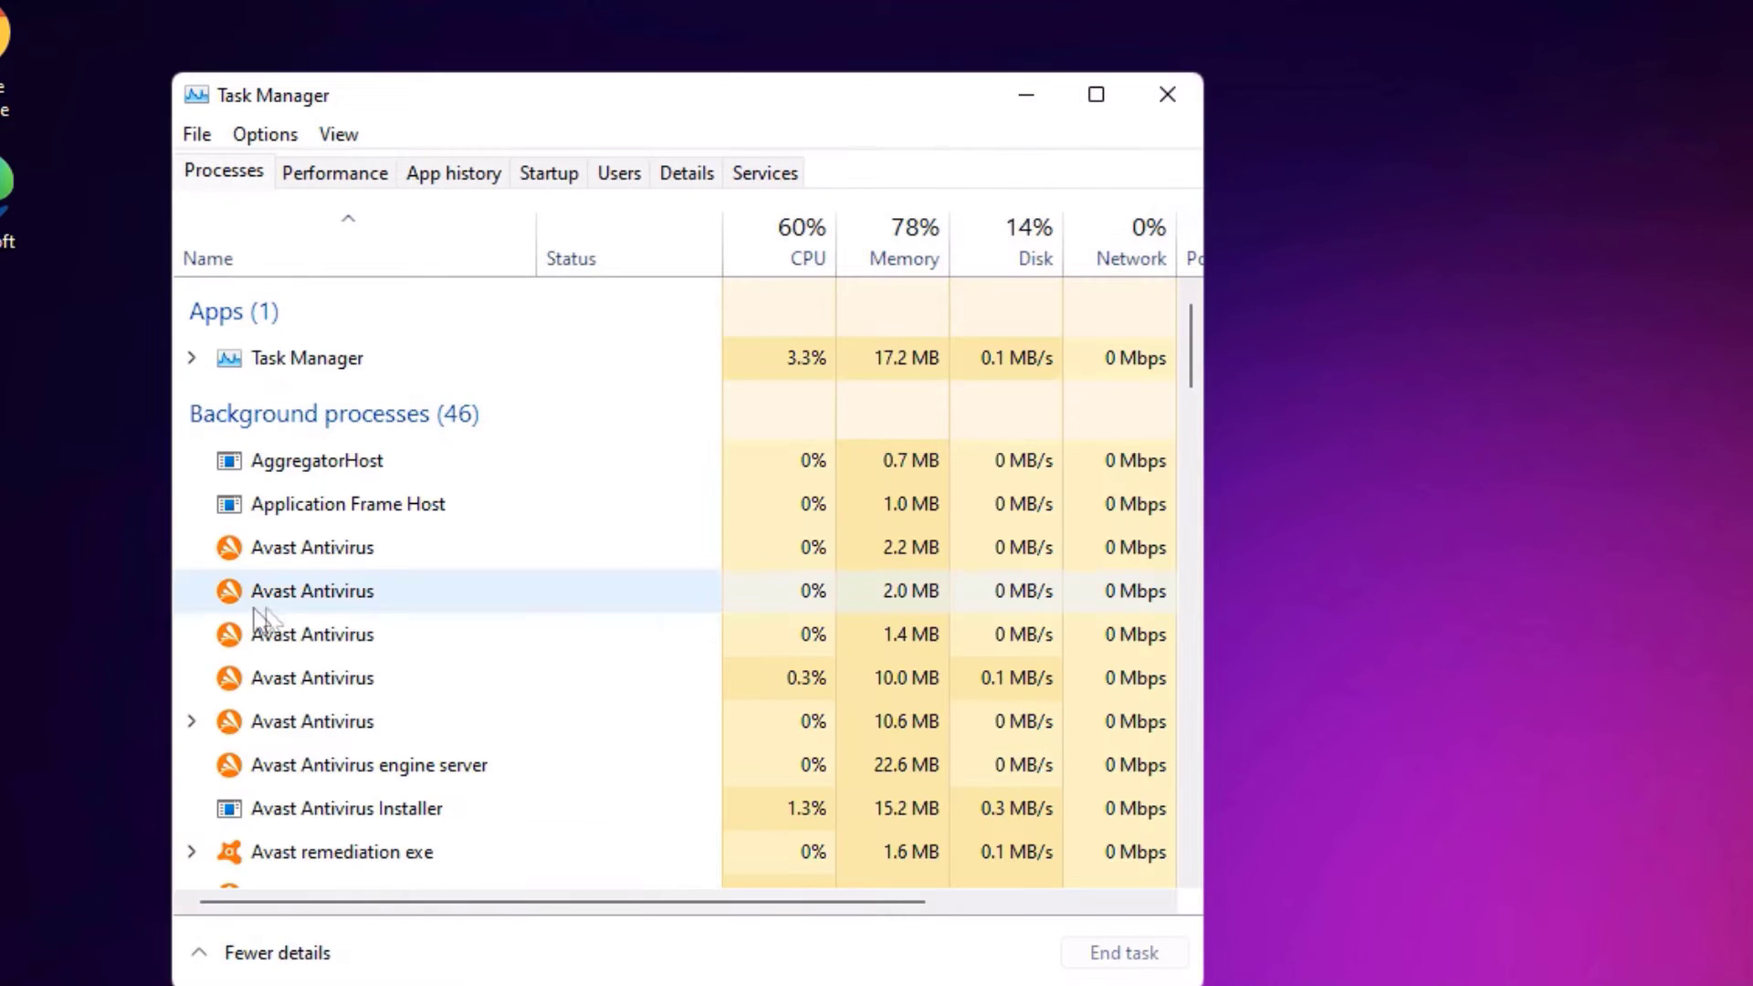
left_click(200, 138)
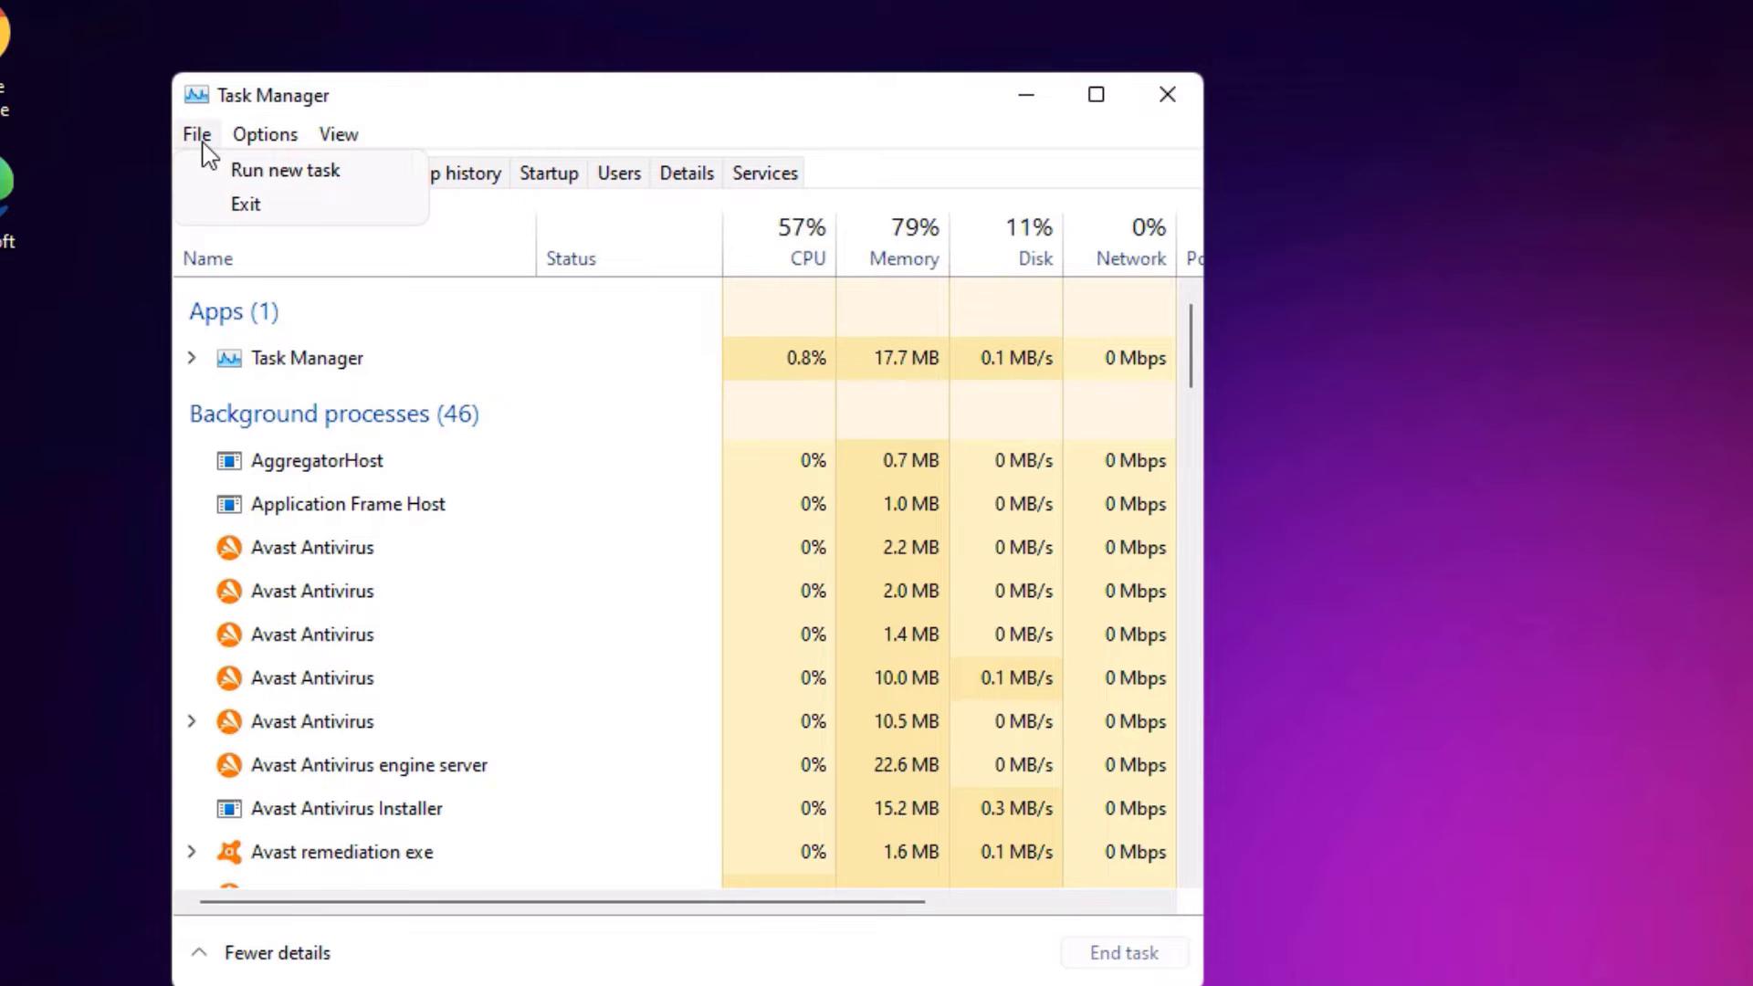
Browse to C:\Windows\System32\cmd.exe as the new task to run
left_click(293, 173)
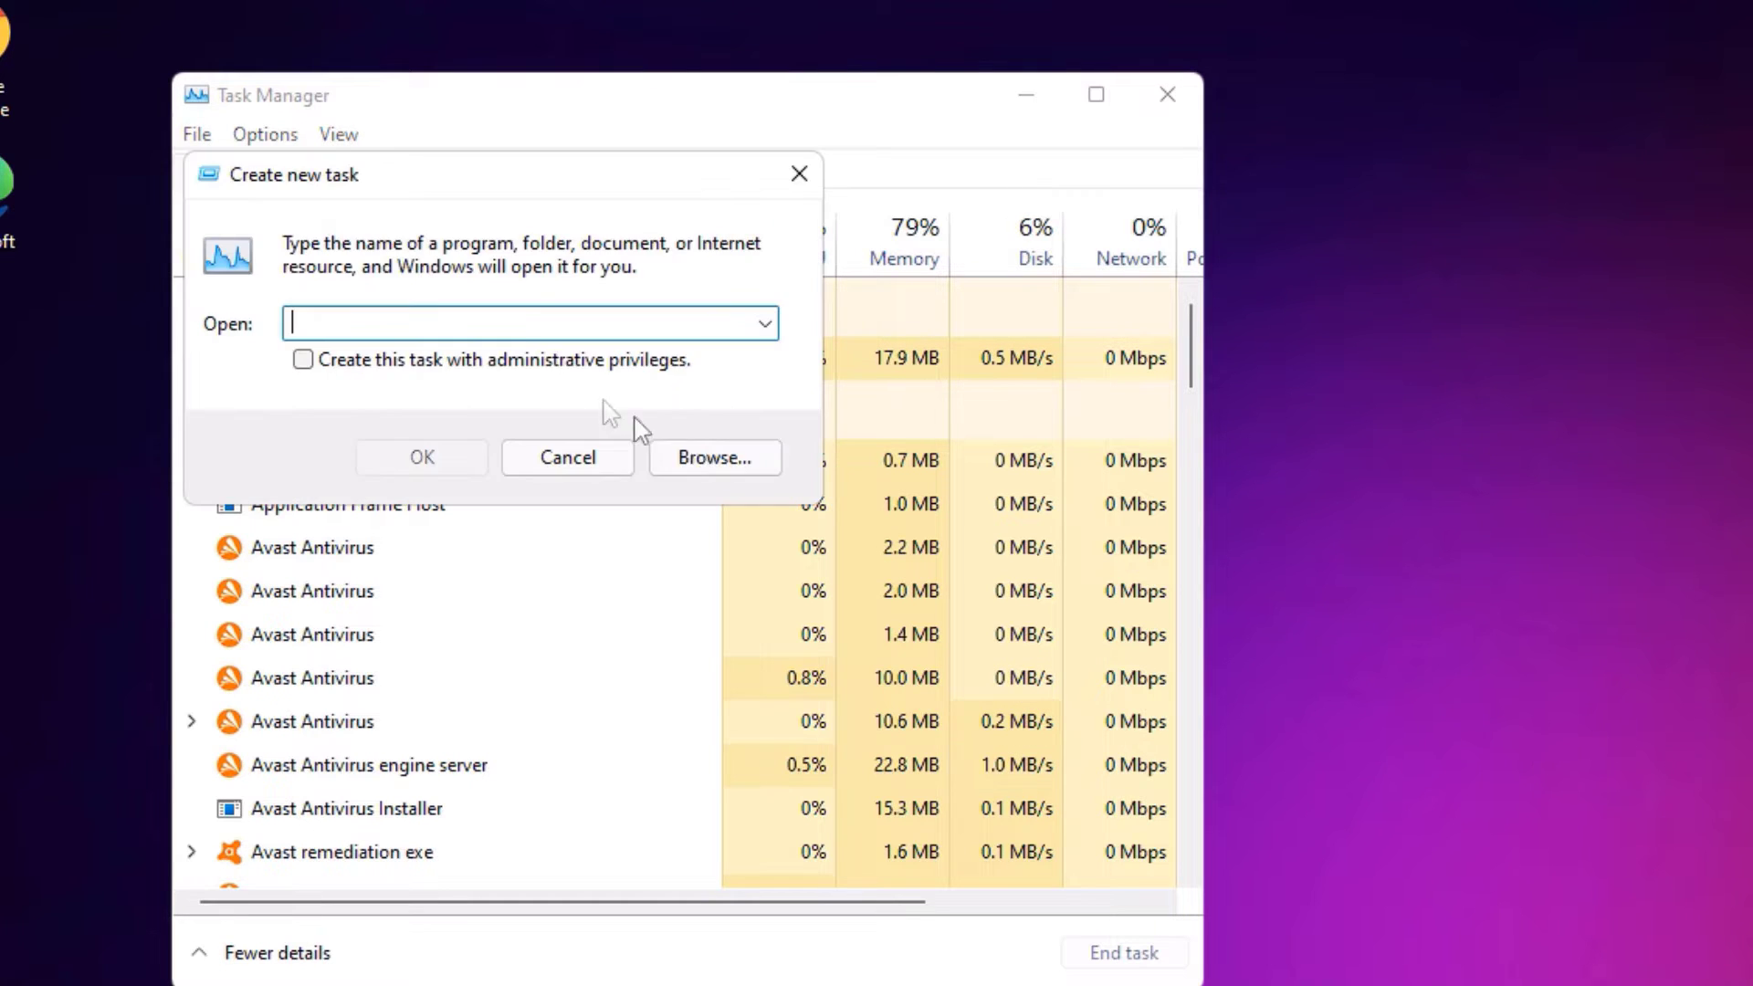
left_click(716, 459)
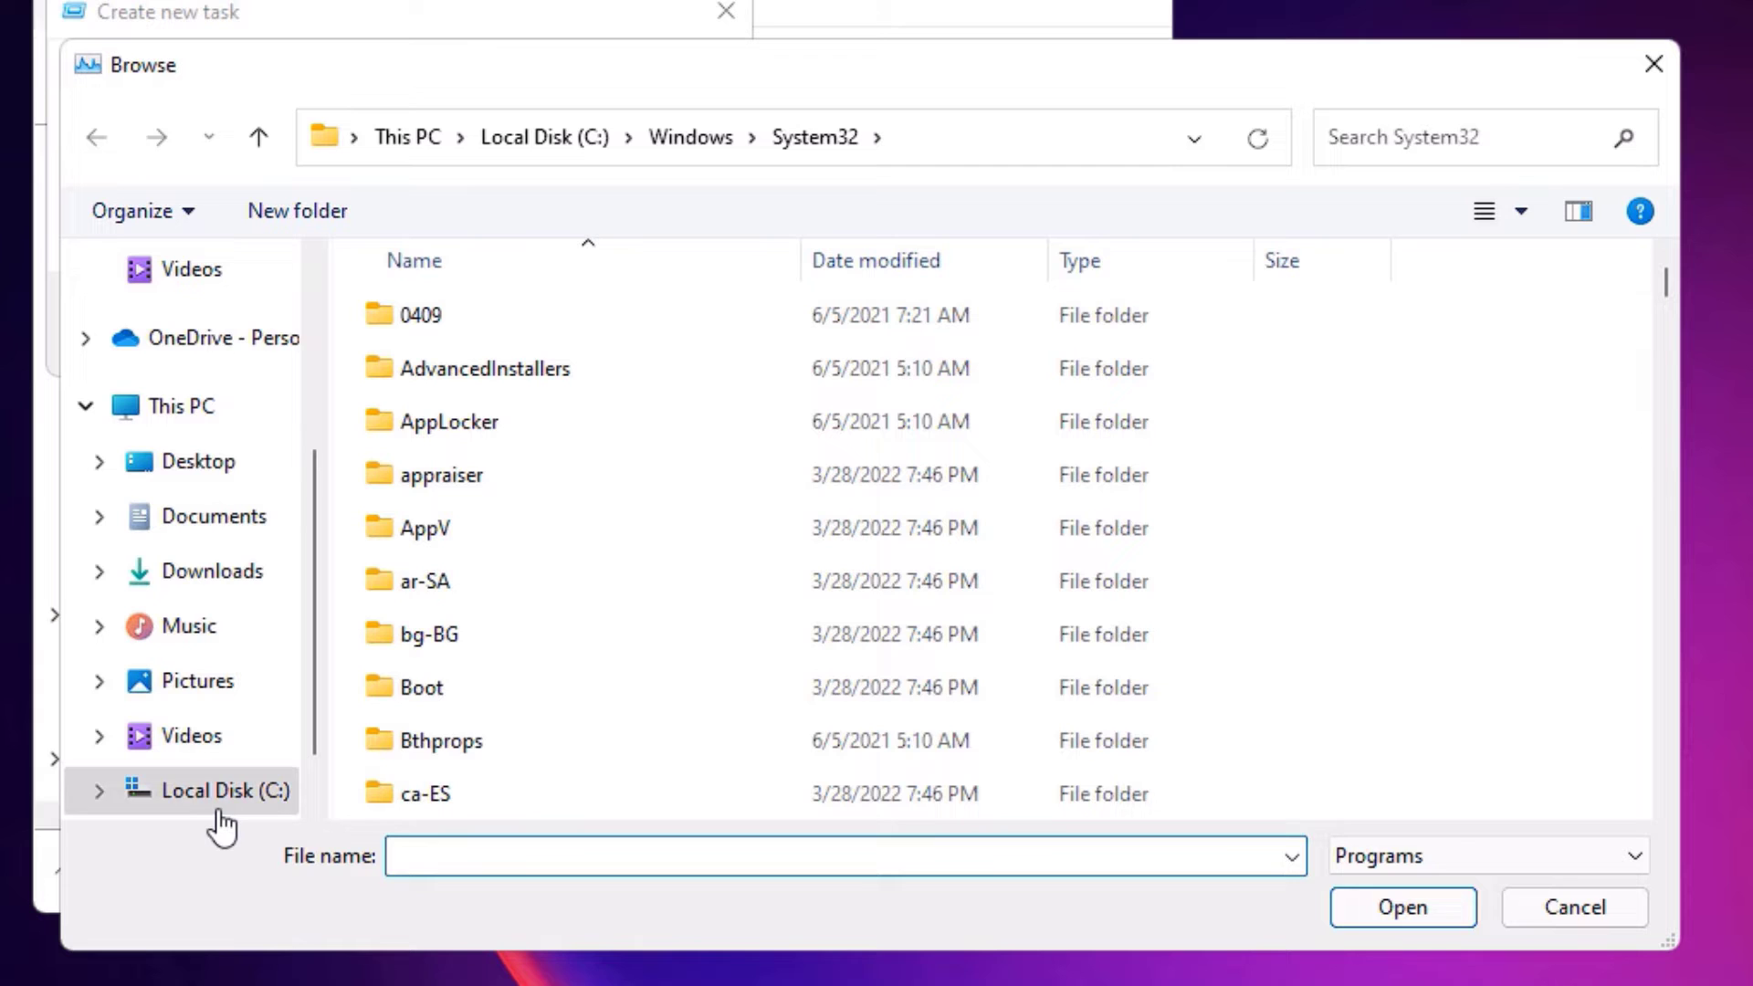
left_click(217, 808)
double_click(501, 537)
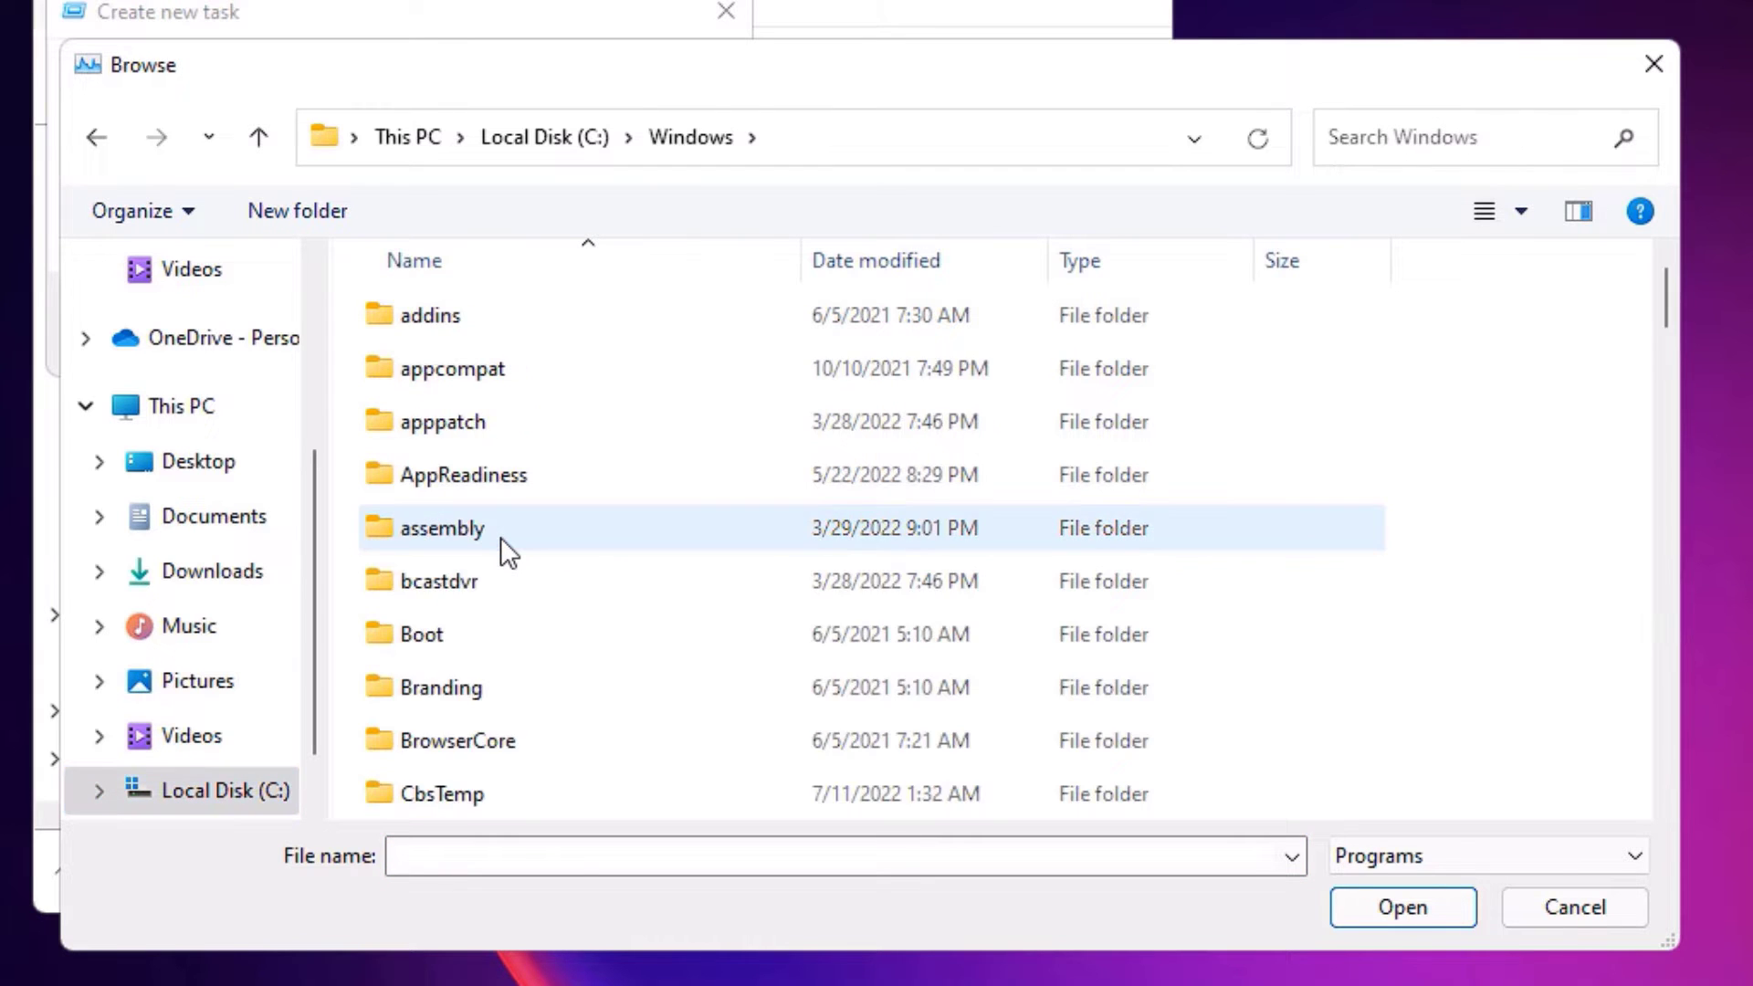
scroll(501, 537, "down", 3)
key("s")
scroll(500, 537, "down", 2)
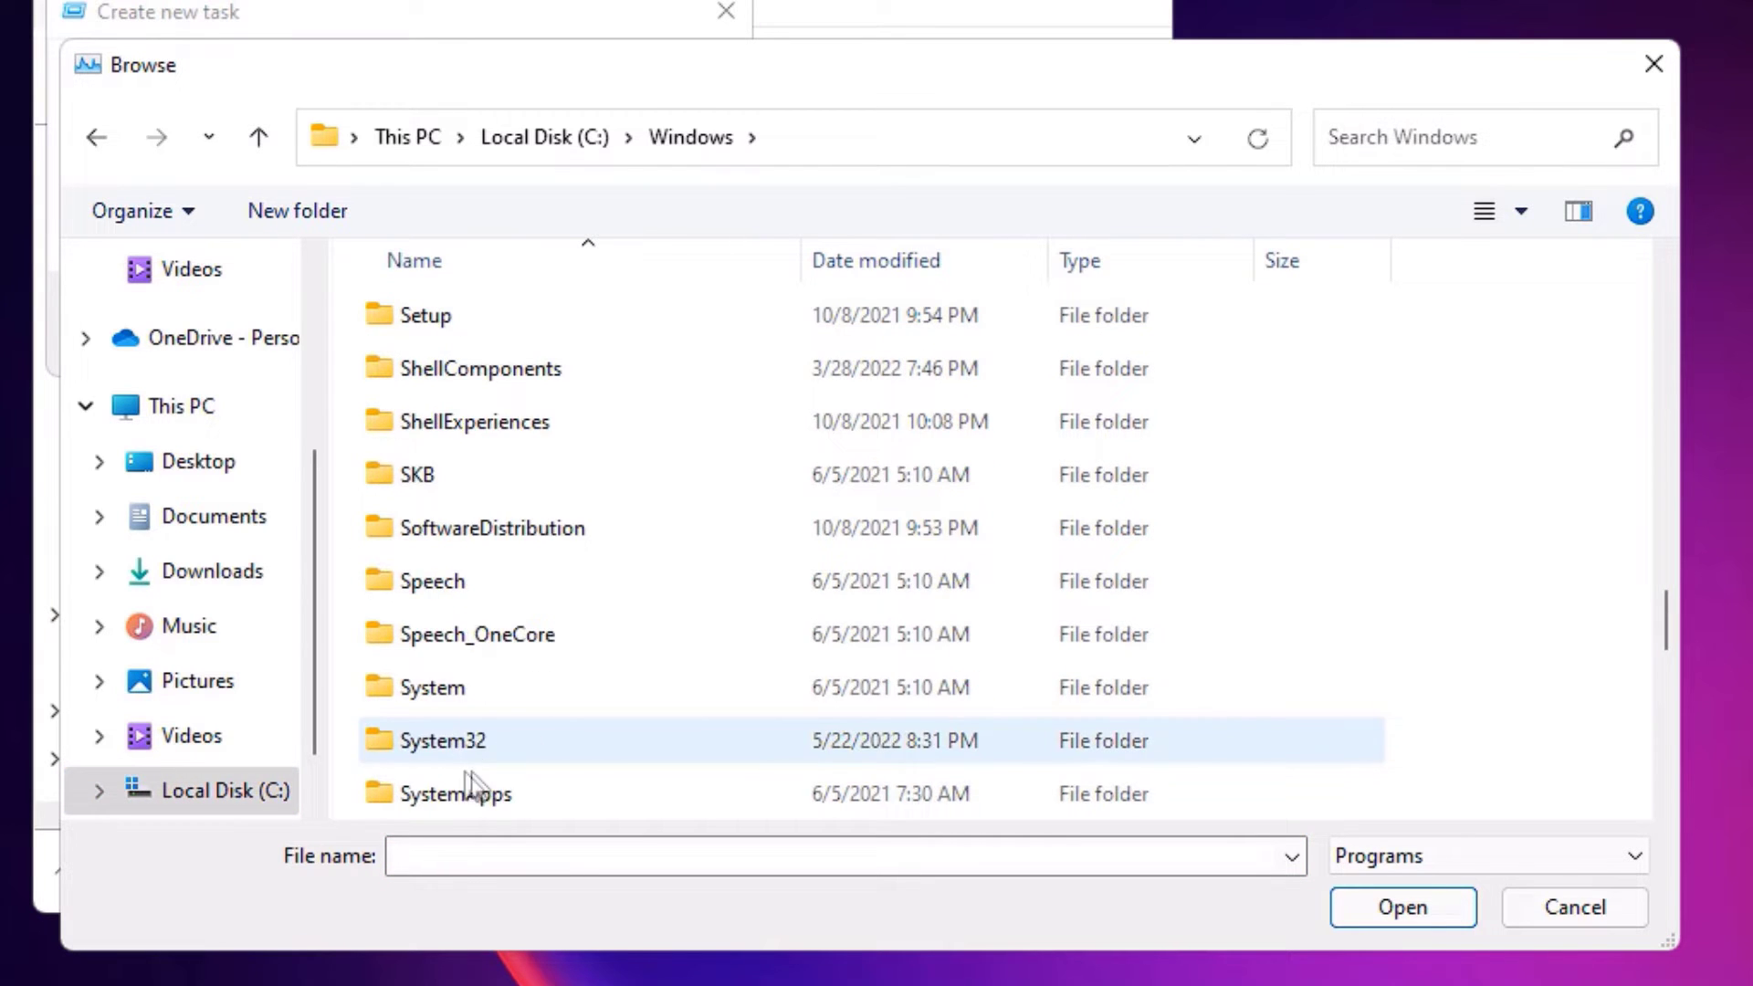
double_click(445, 726)
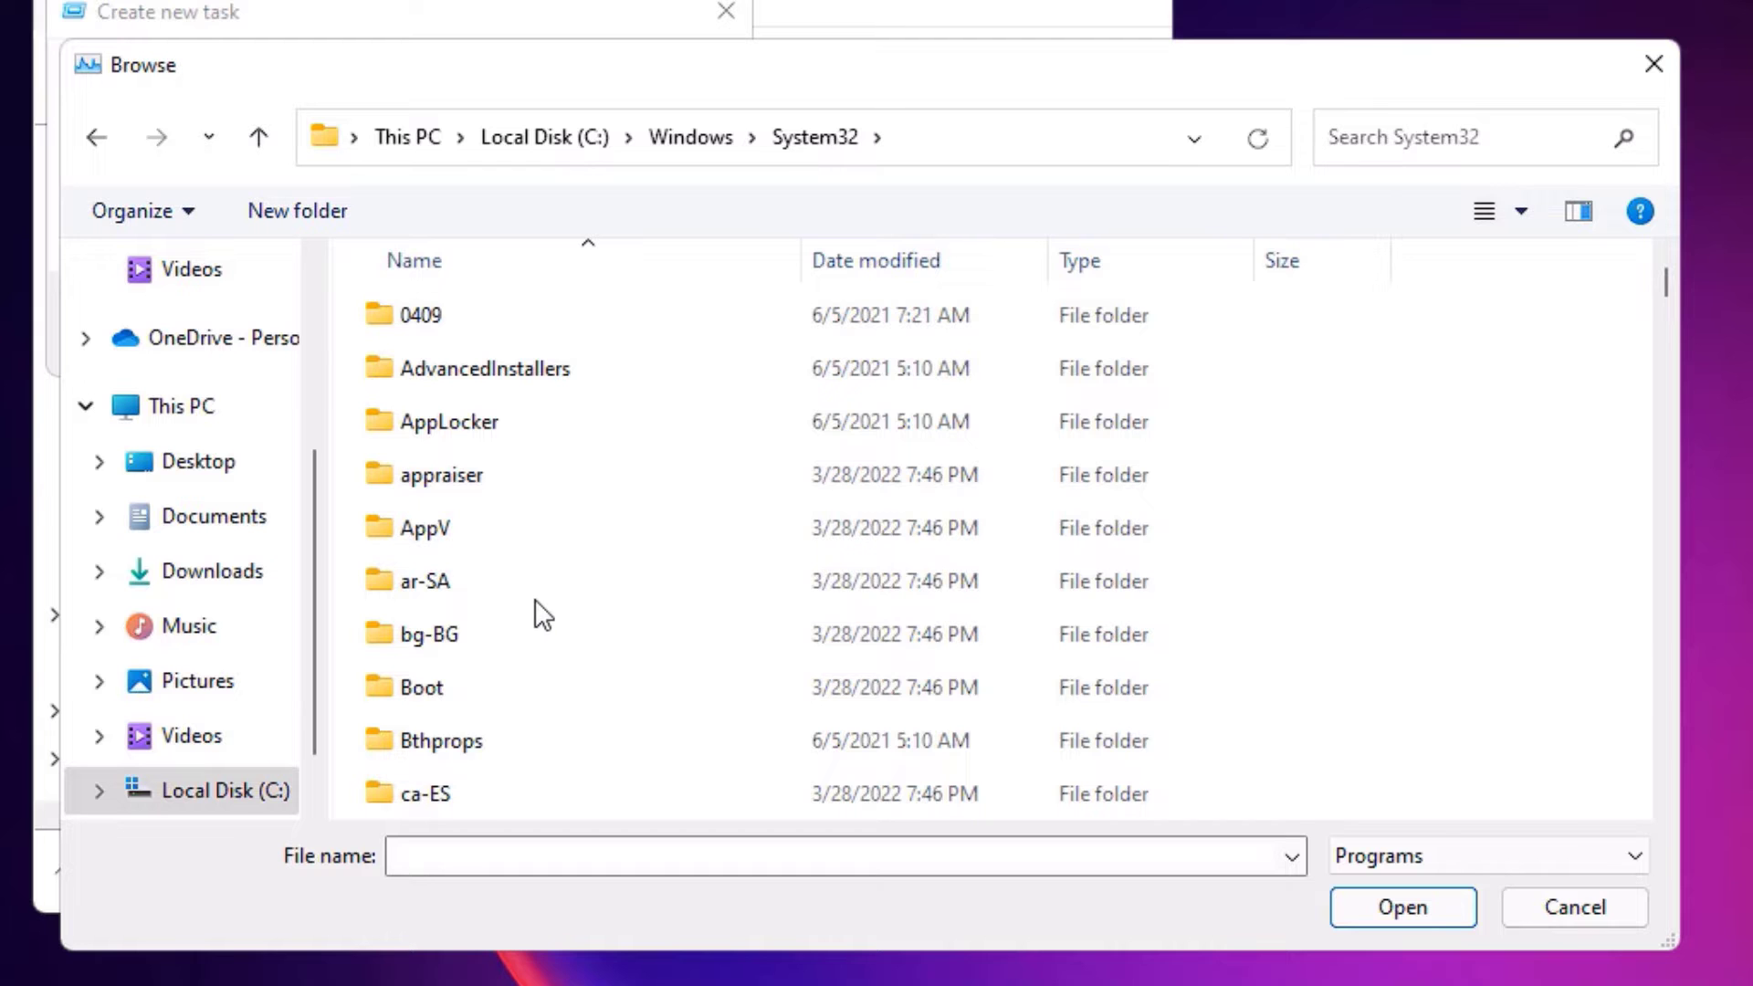
scroll(532, 606, "down", 15)
left_click(409, 588)
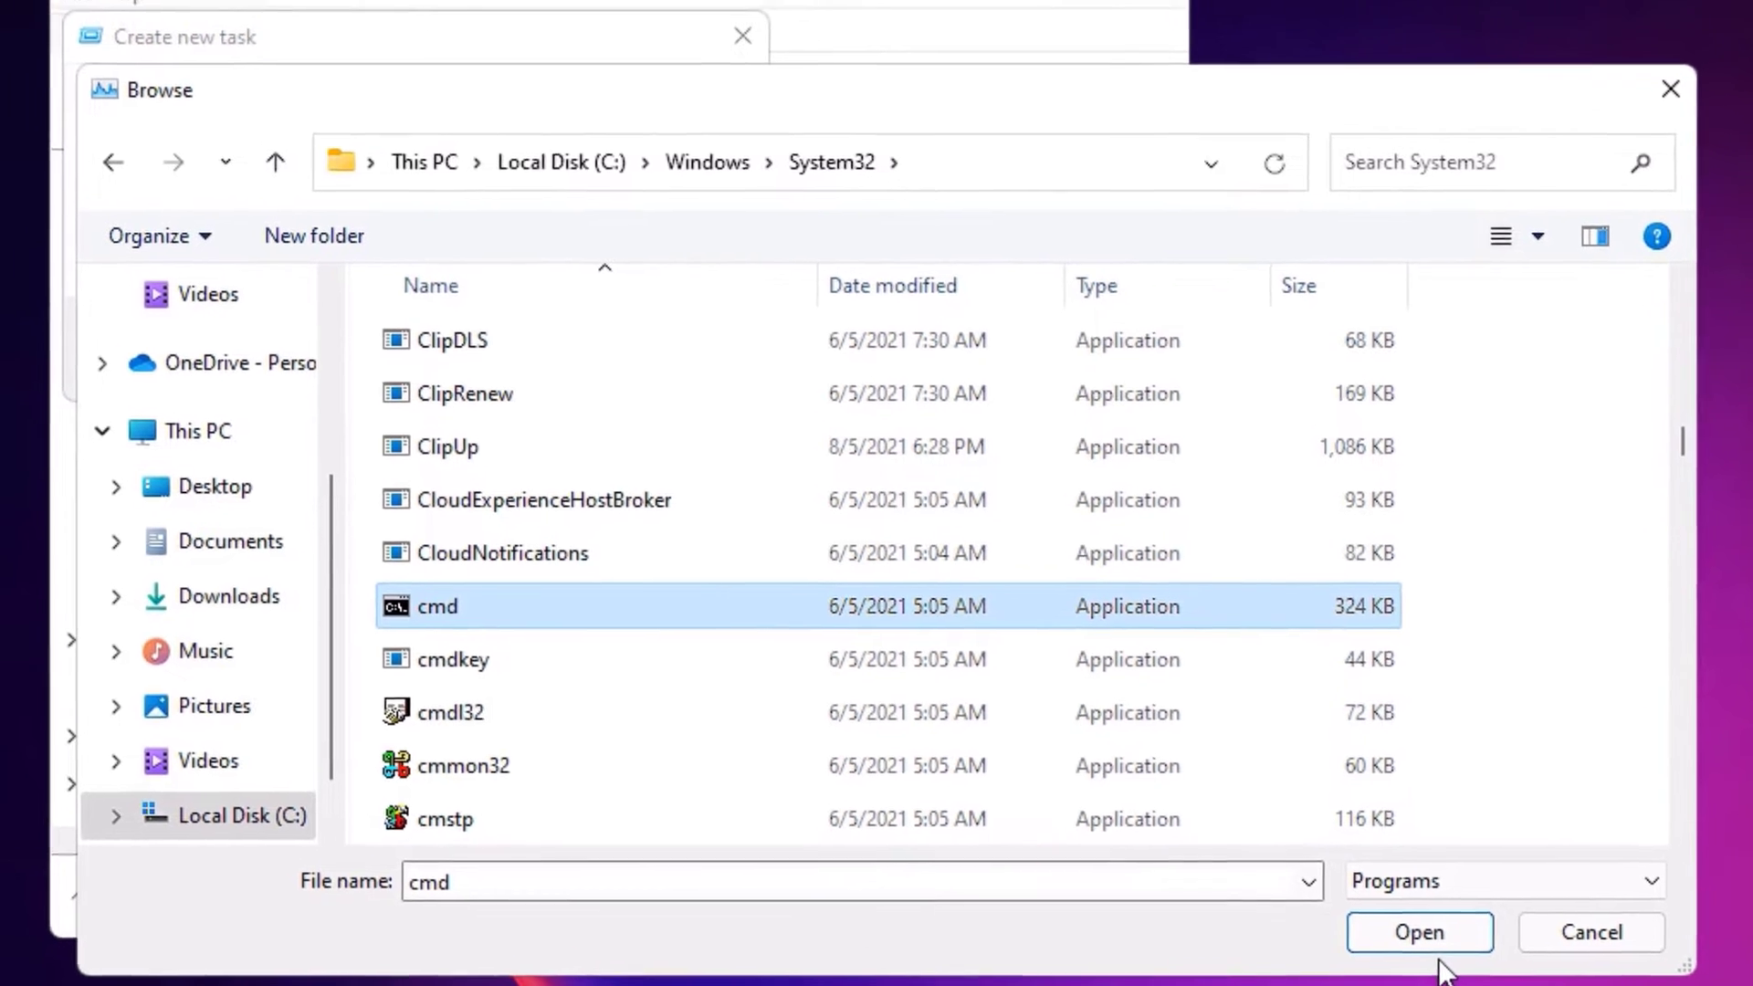
left_click(1413, 921)
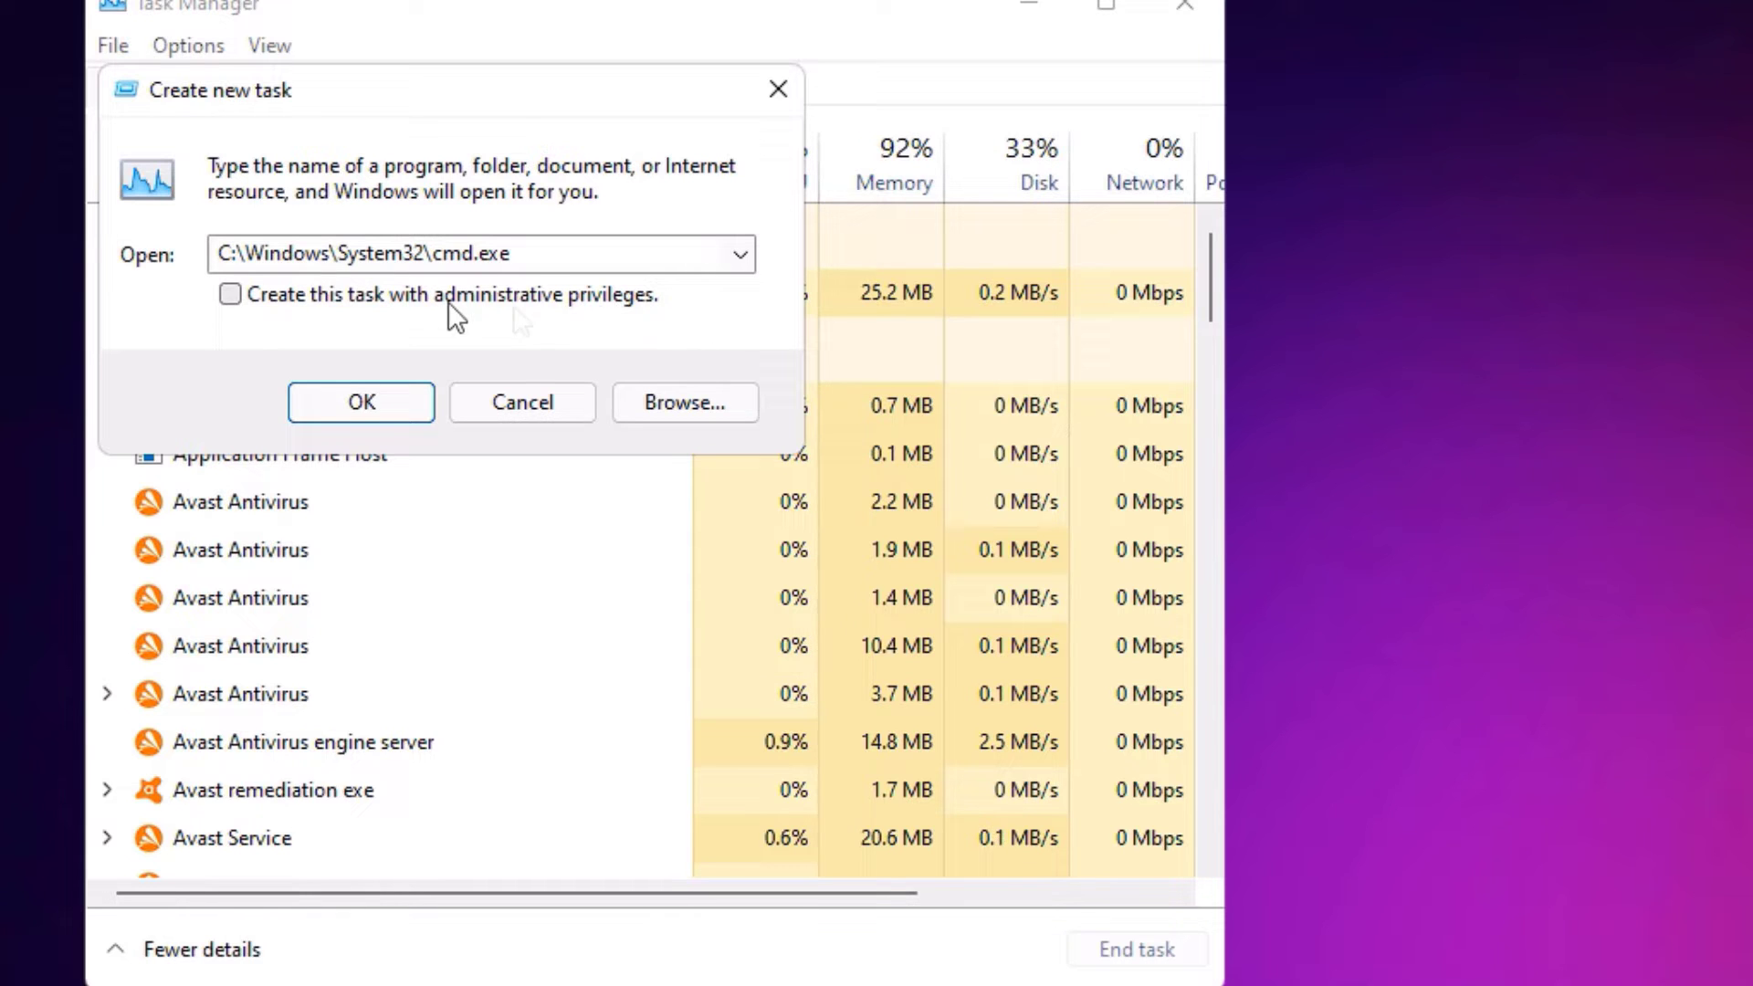
Launch cmd with administrative privileges and run gpupdate
left_click(229, 294)
left_click(374, 411)
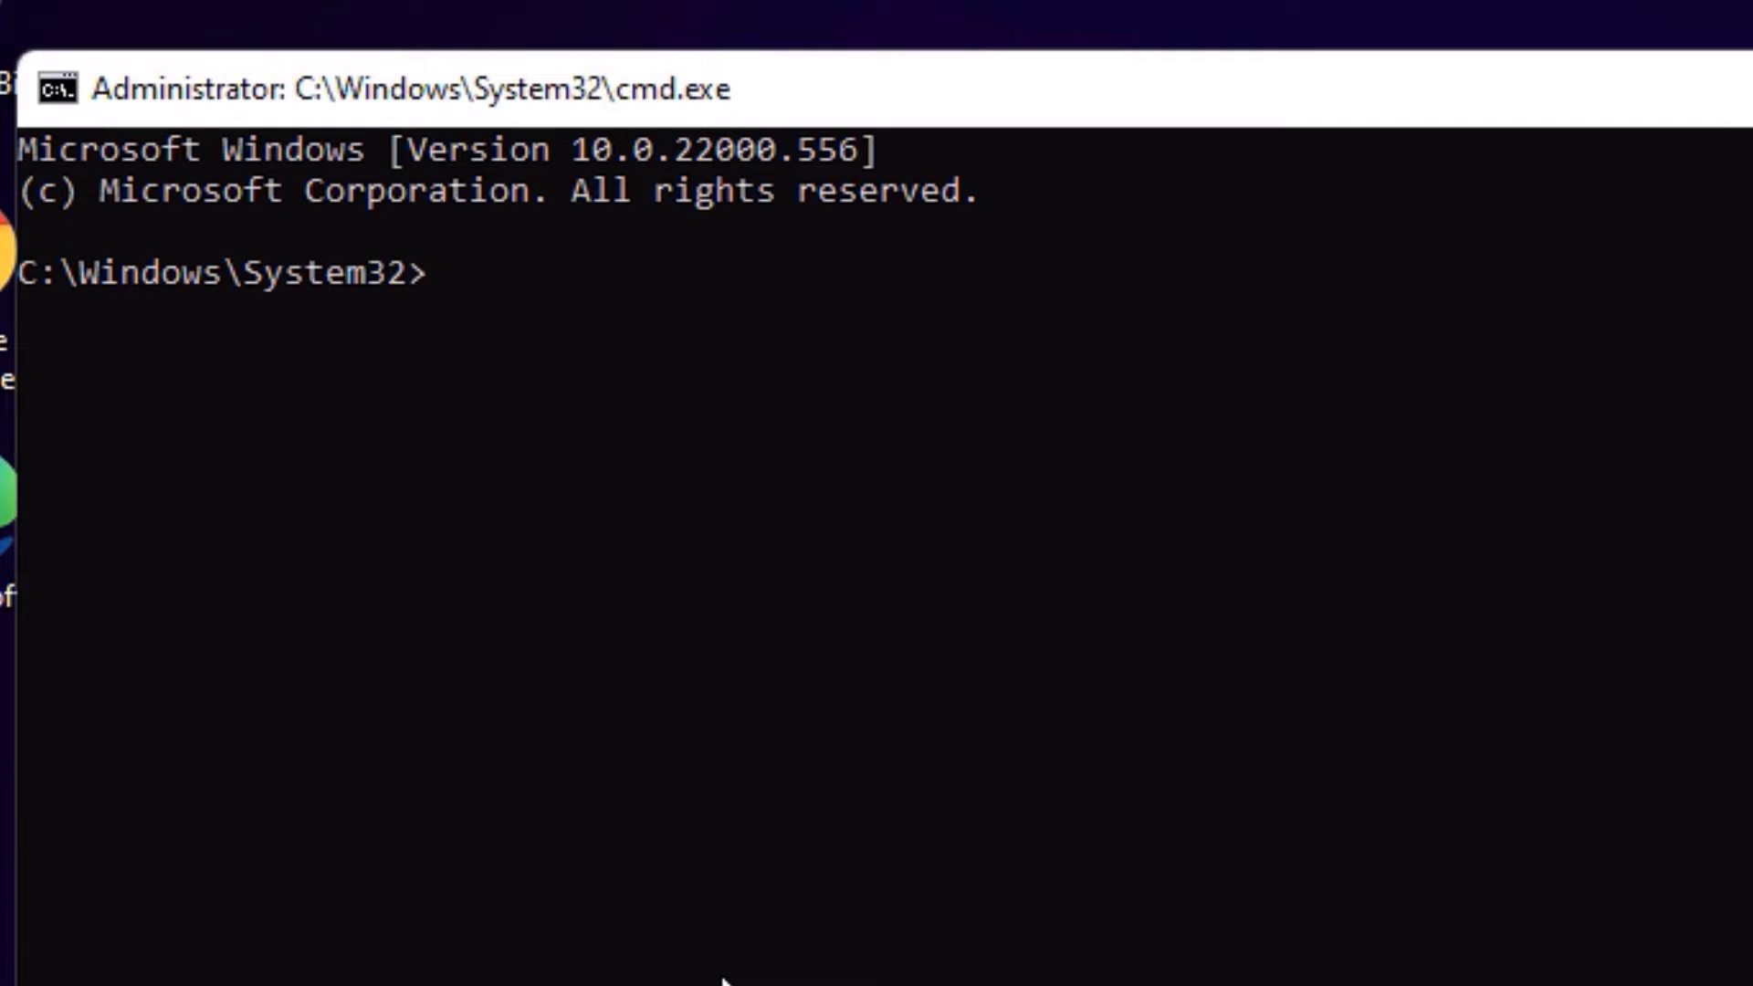
type("gpupdate")
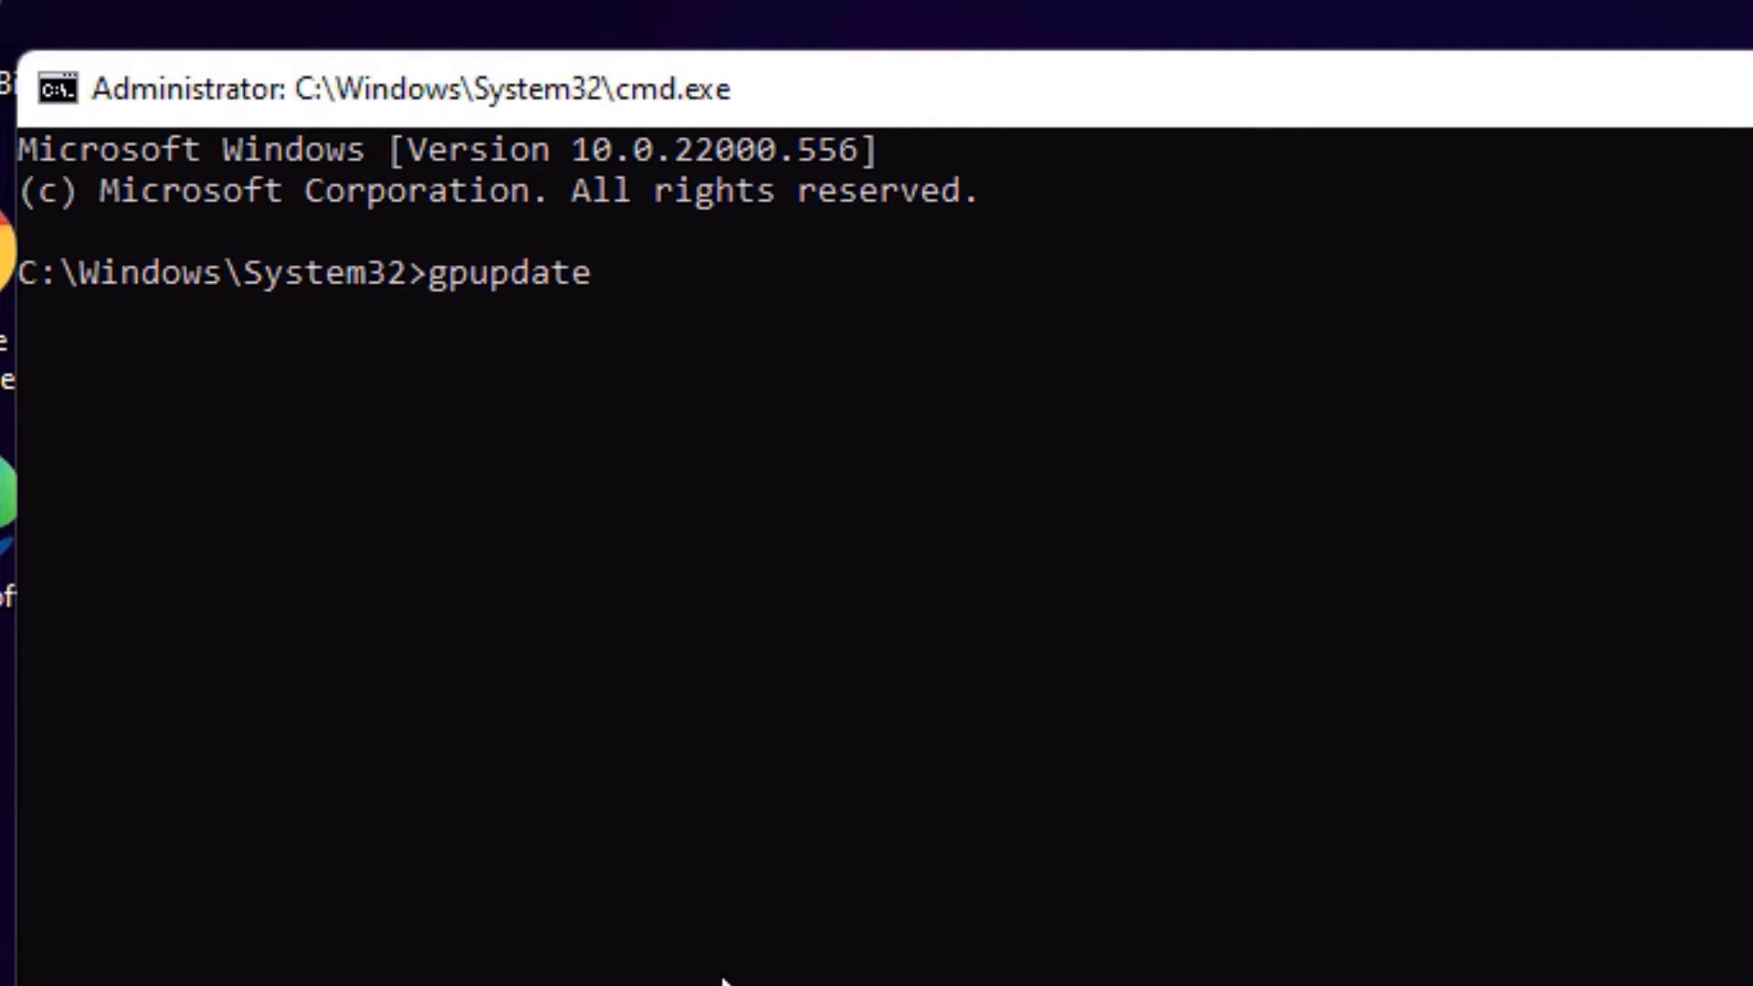
key("Return")
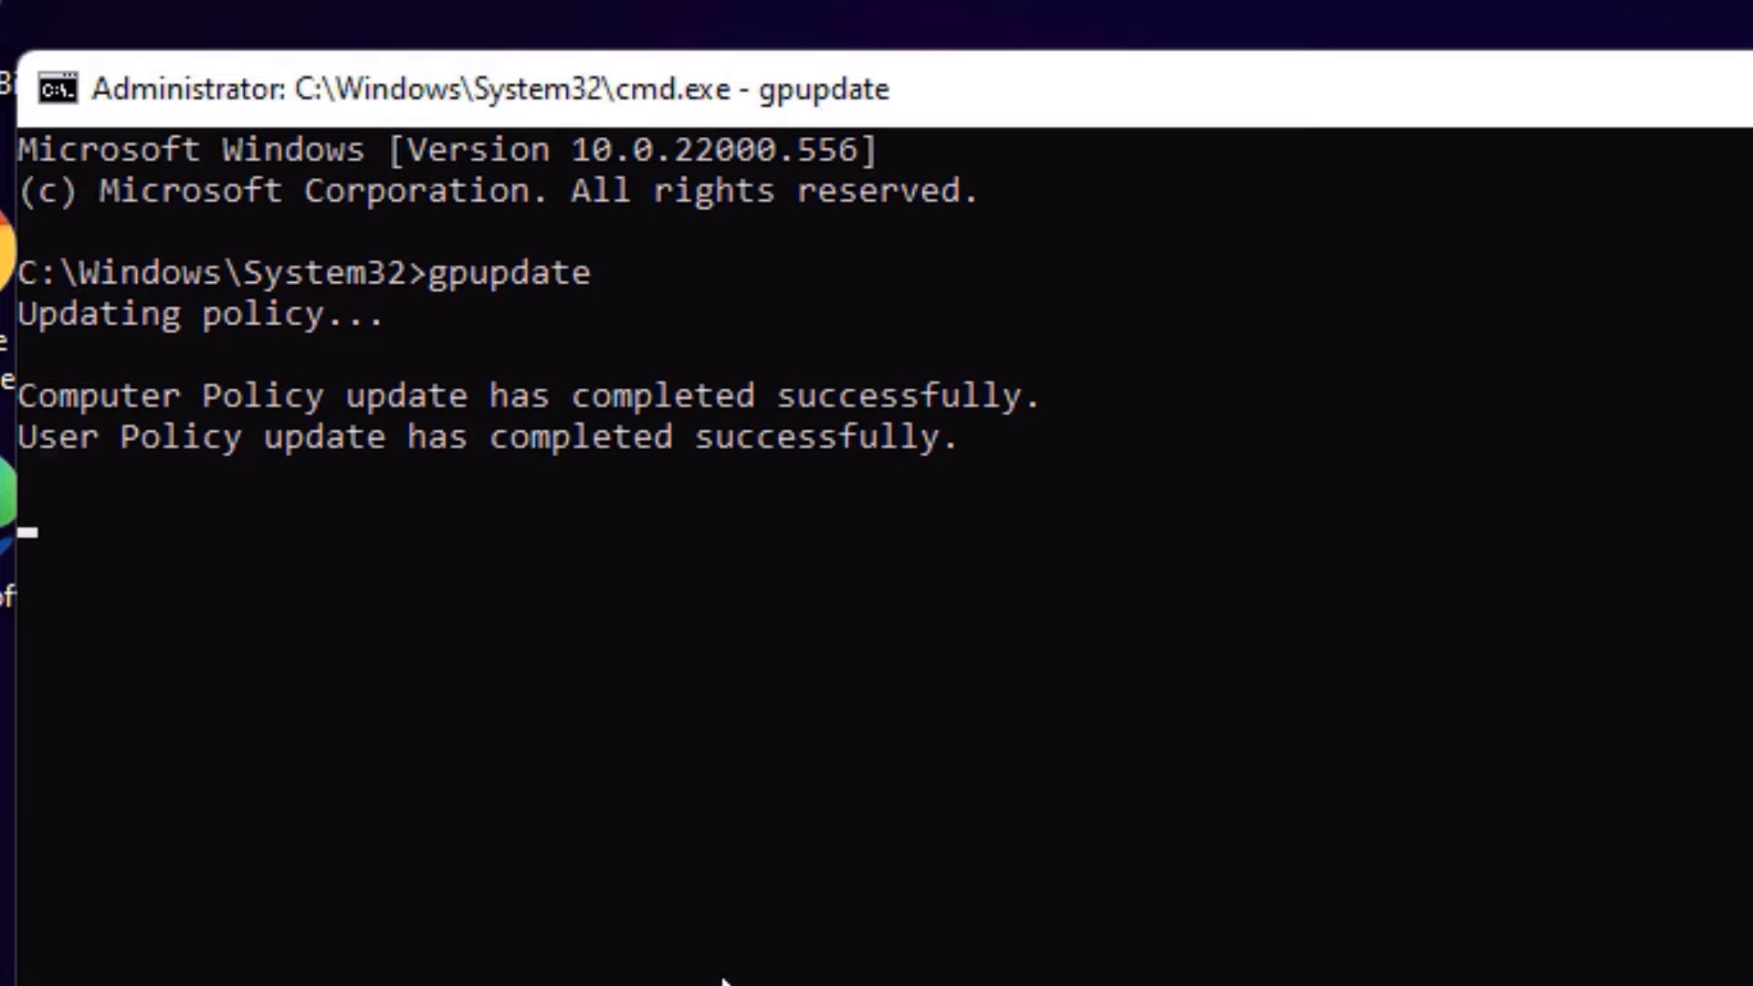
Clear the console, run chkdsk c:, then exit the prompt and close Task Manager
type("cls")
key("Return")
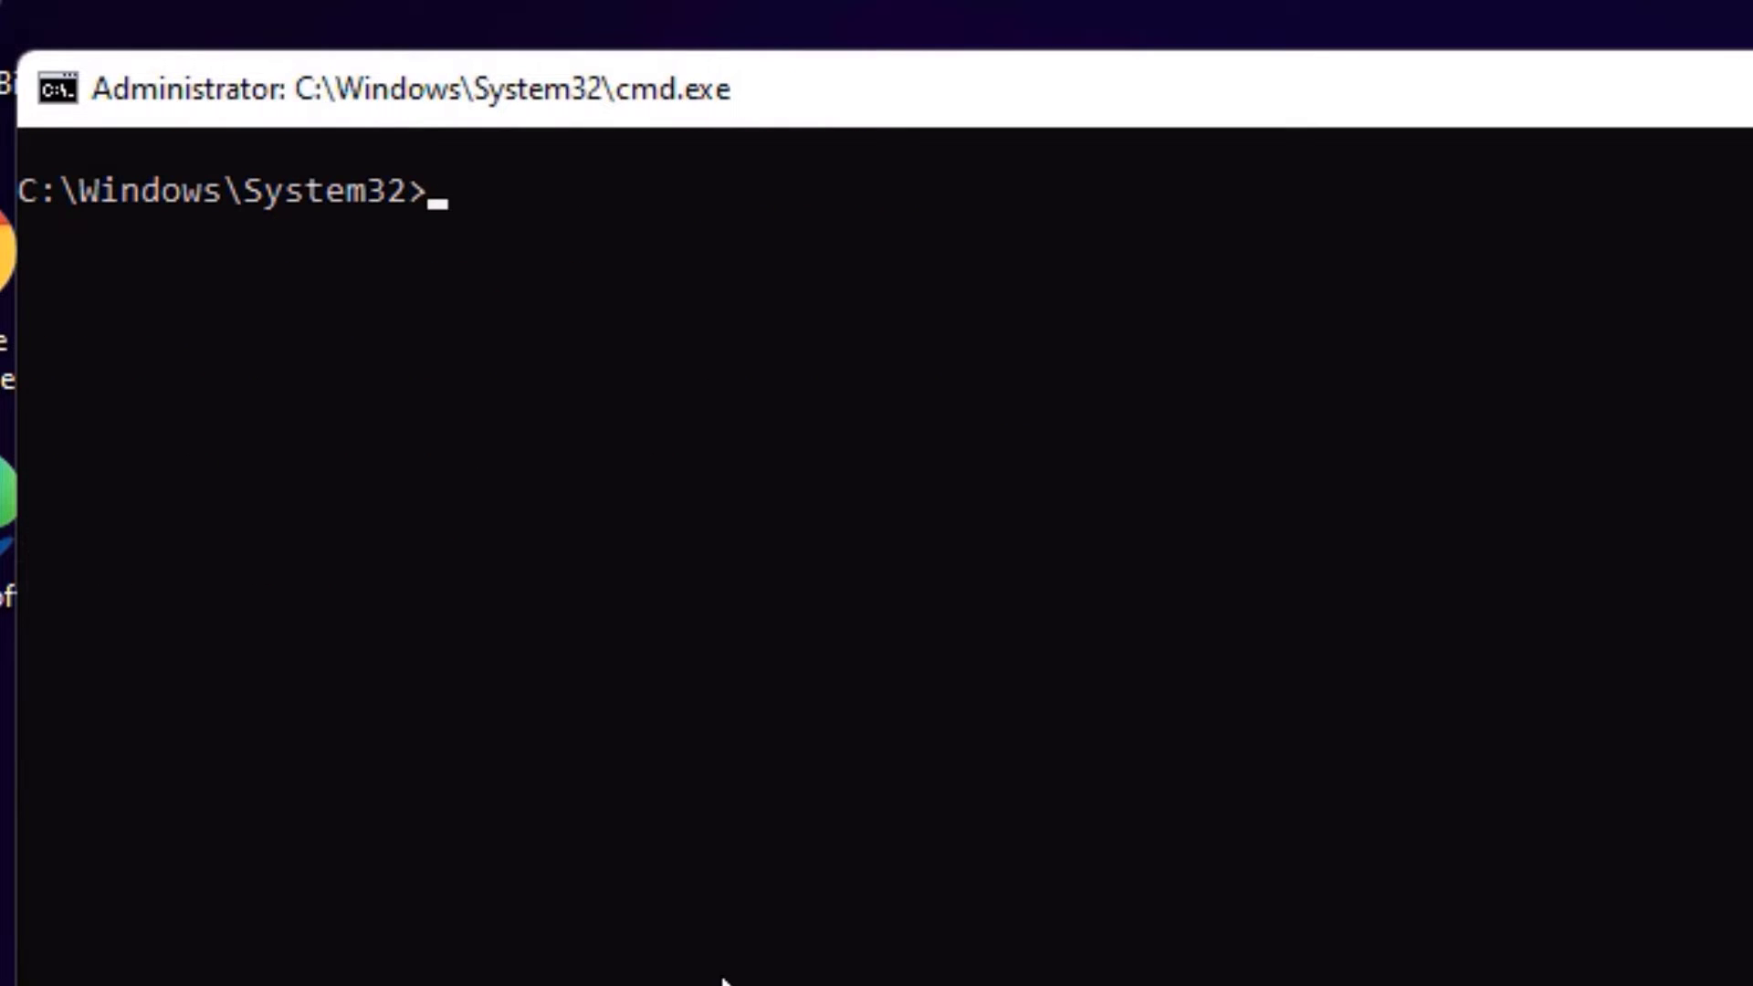
type("chkd")
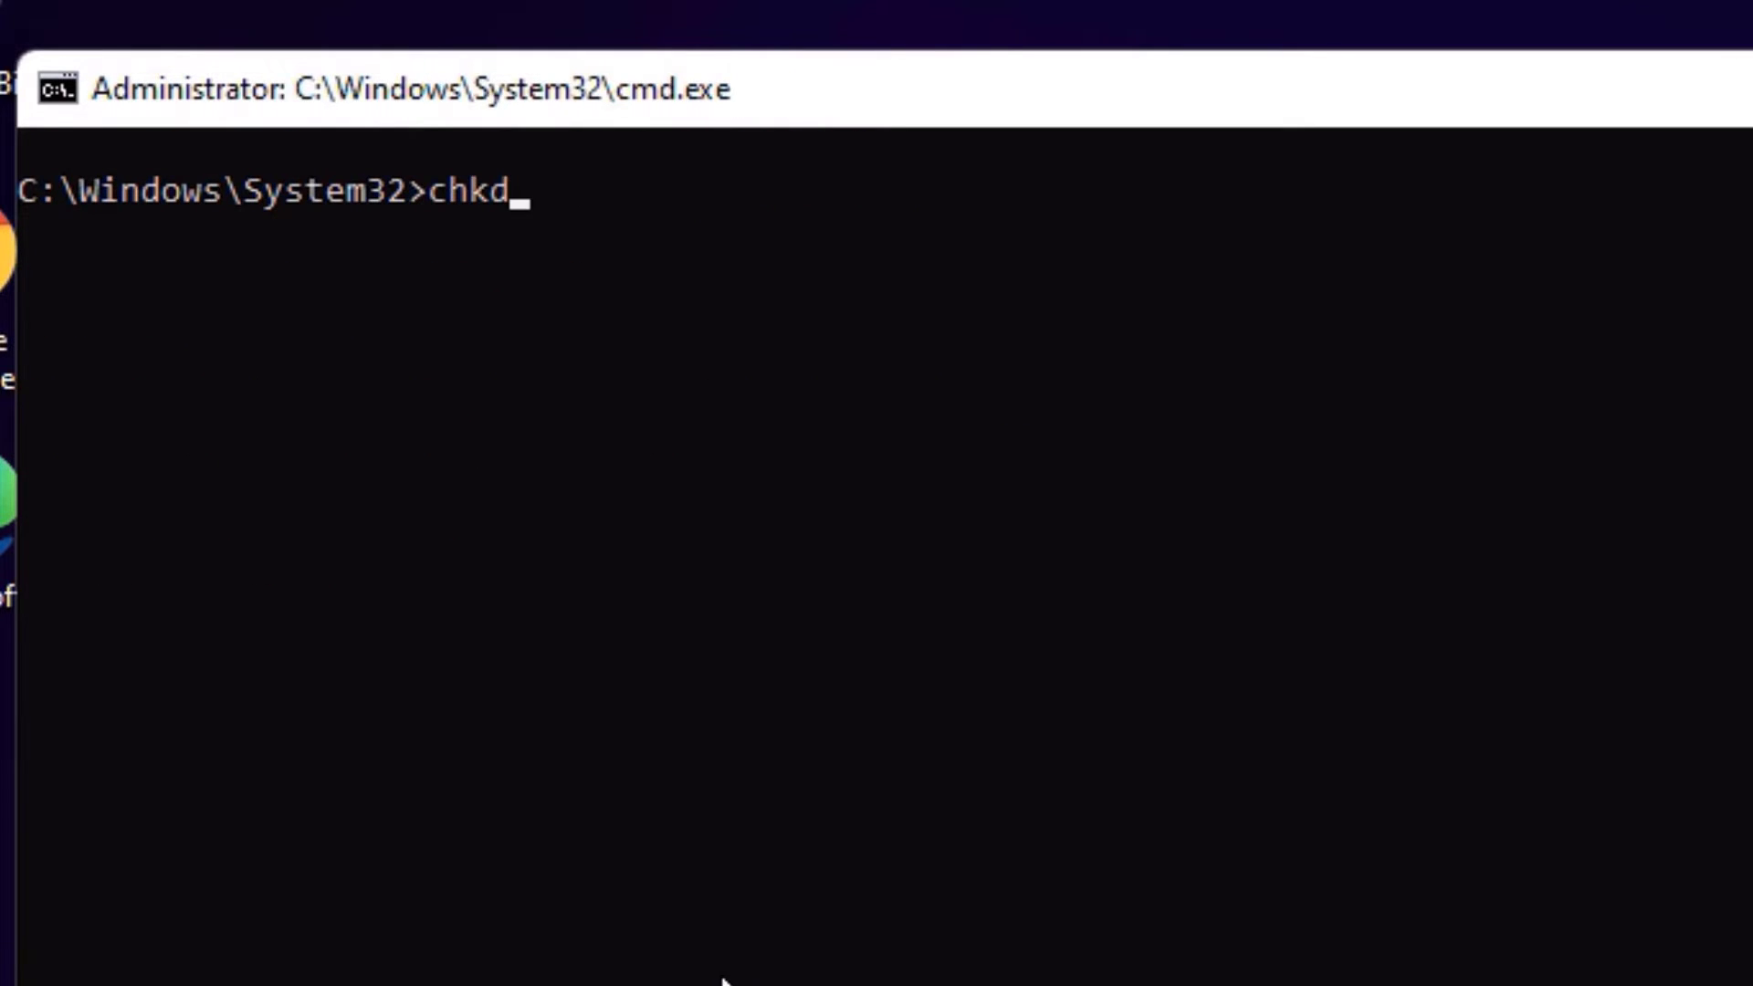
type("sk c:")
key("Return")
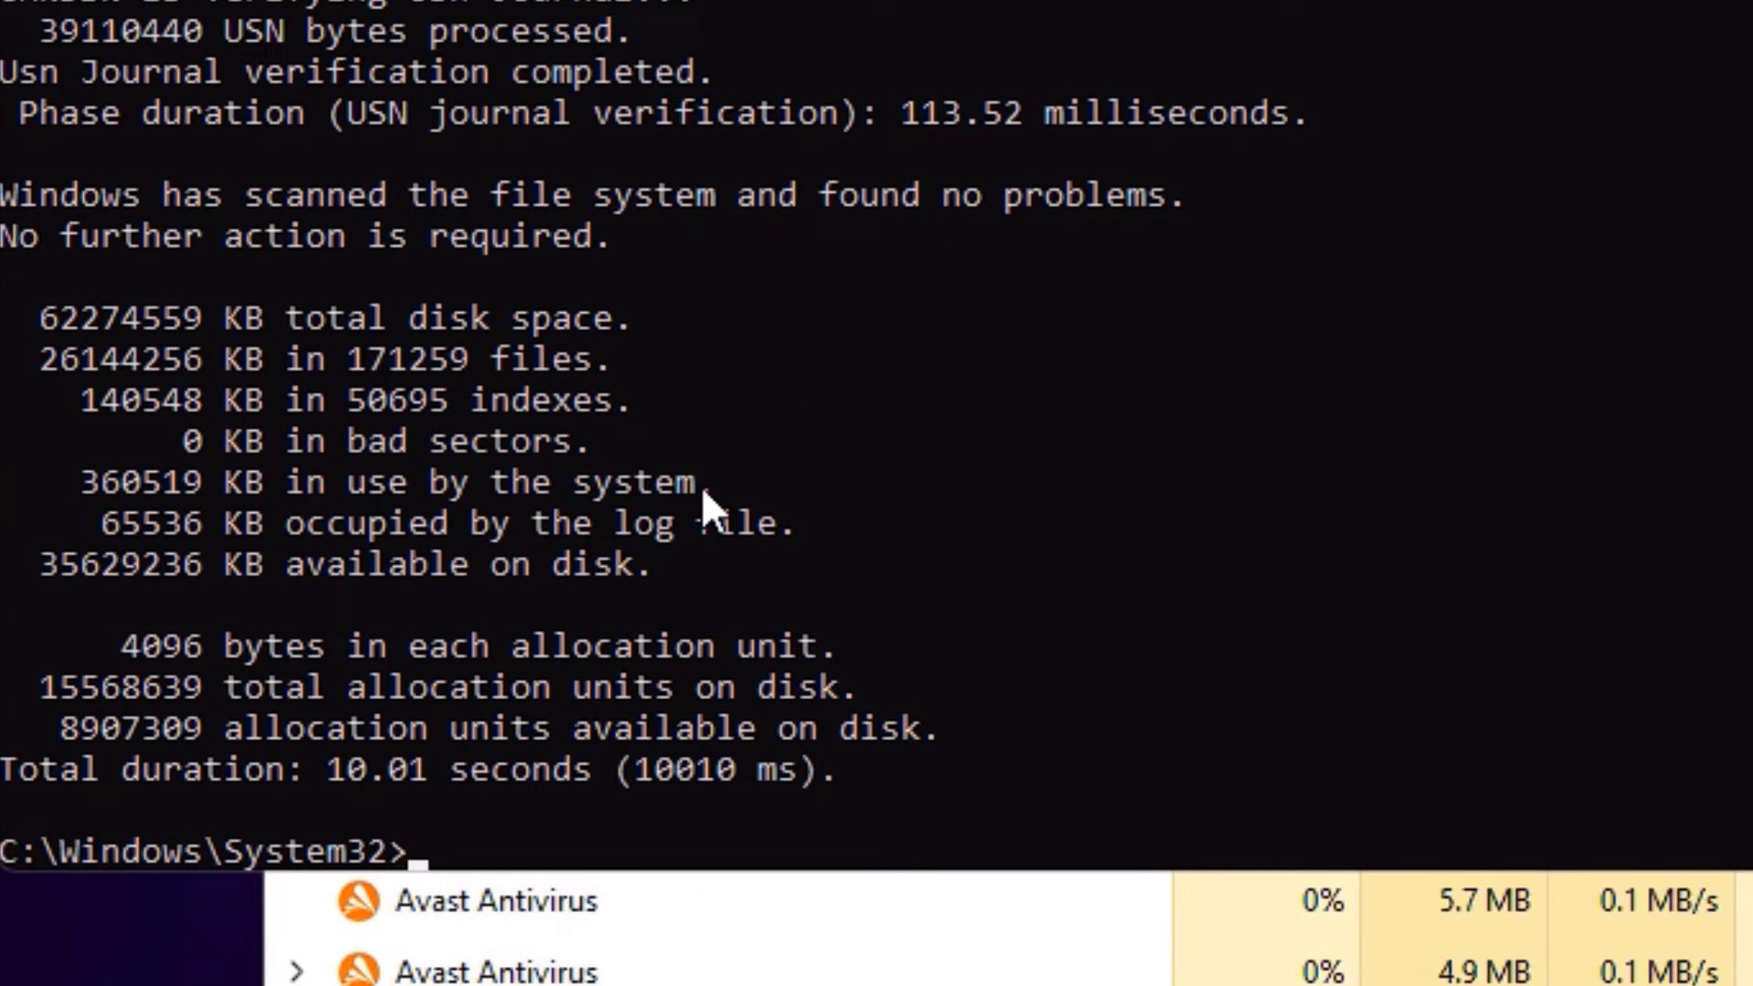
type("exit")
key("Return")
key("alt+F4")
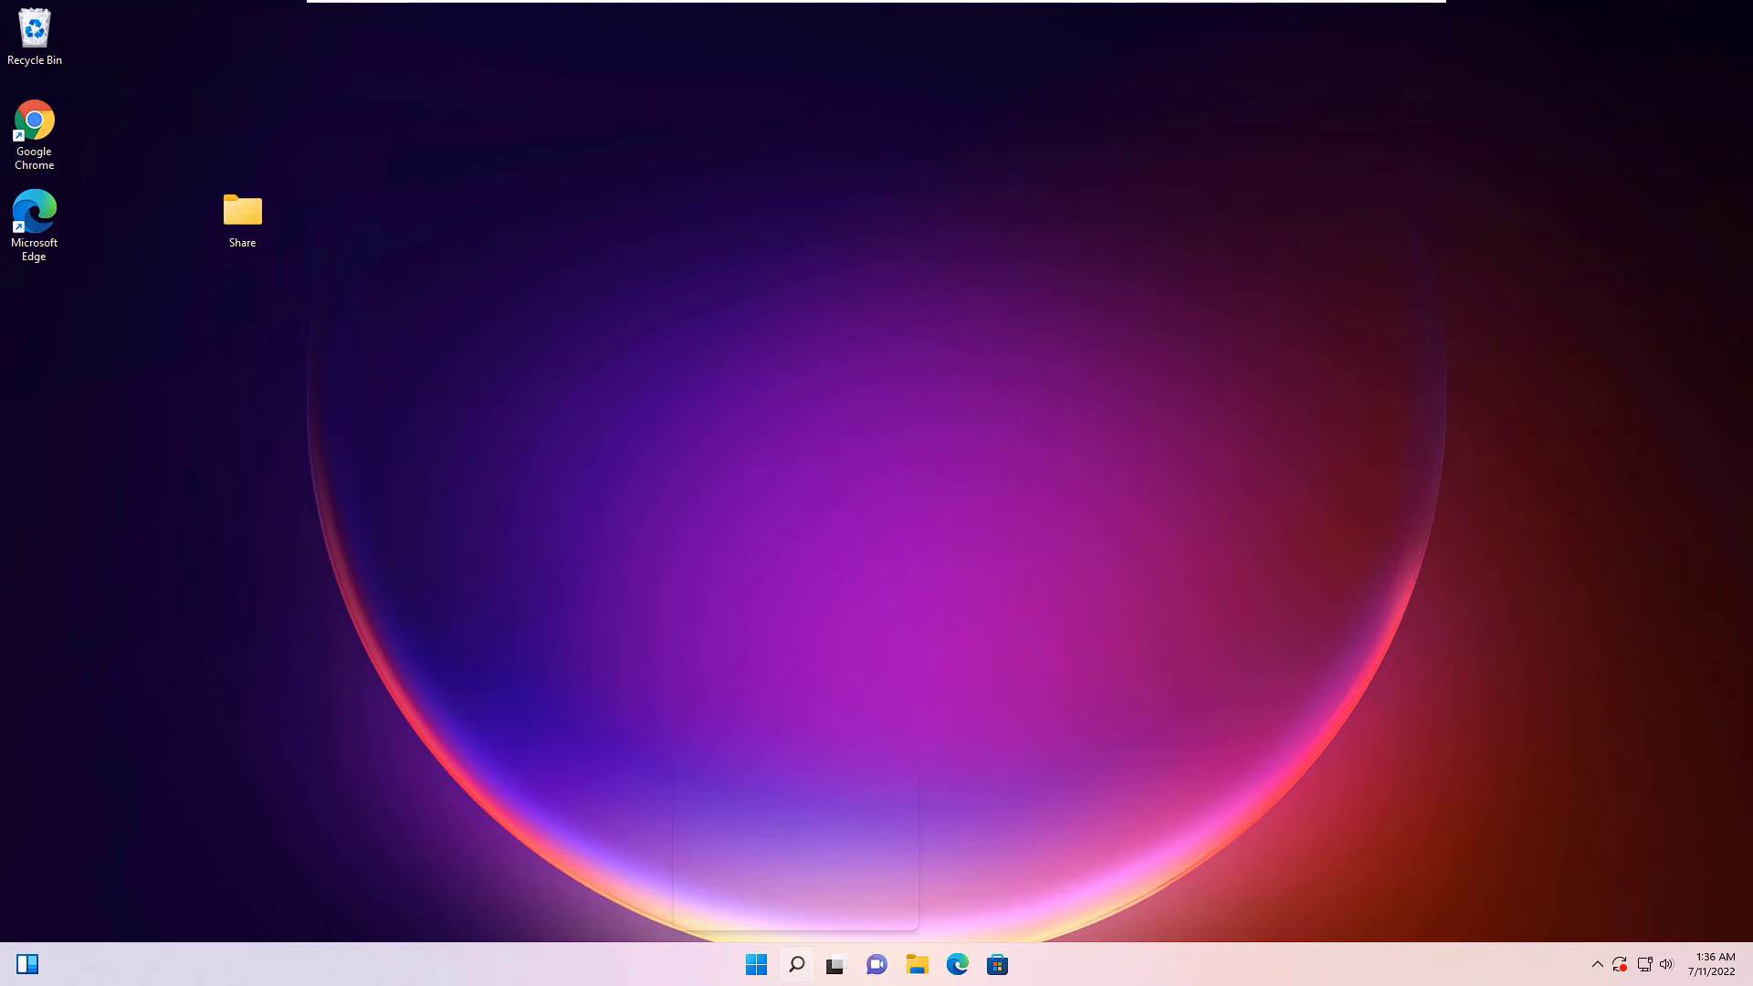
Search 'cmd' and run Command Prompt as administrator, confirming the UAC prompt
left_click(797, 965)
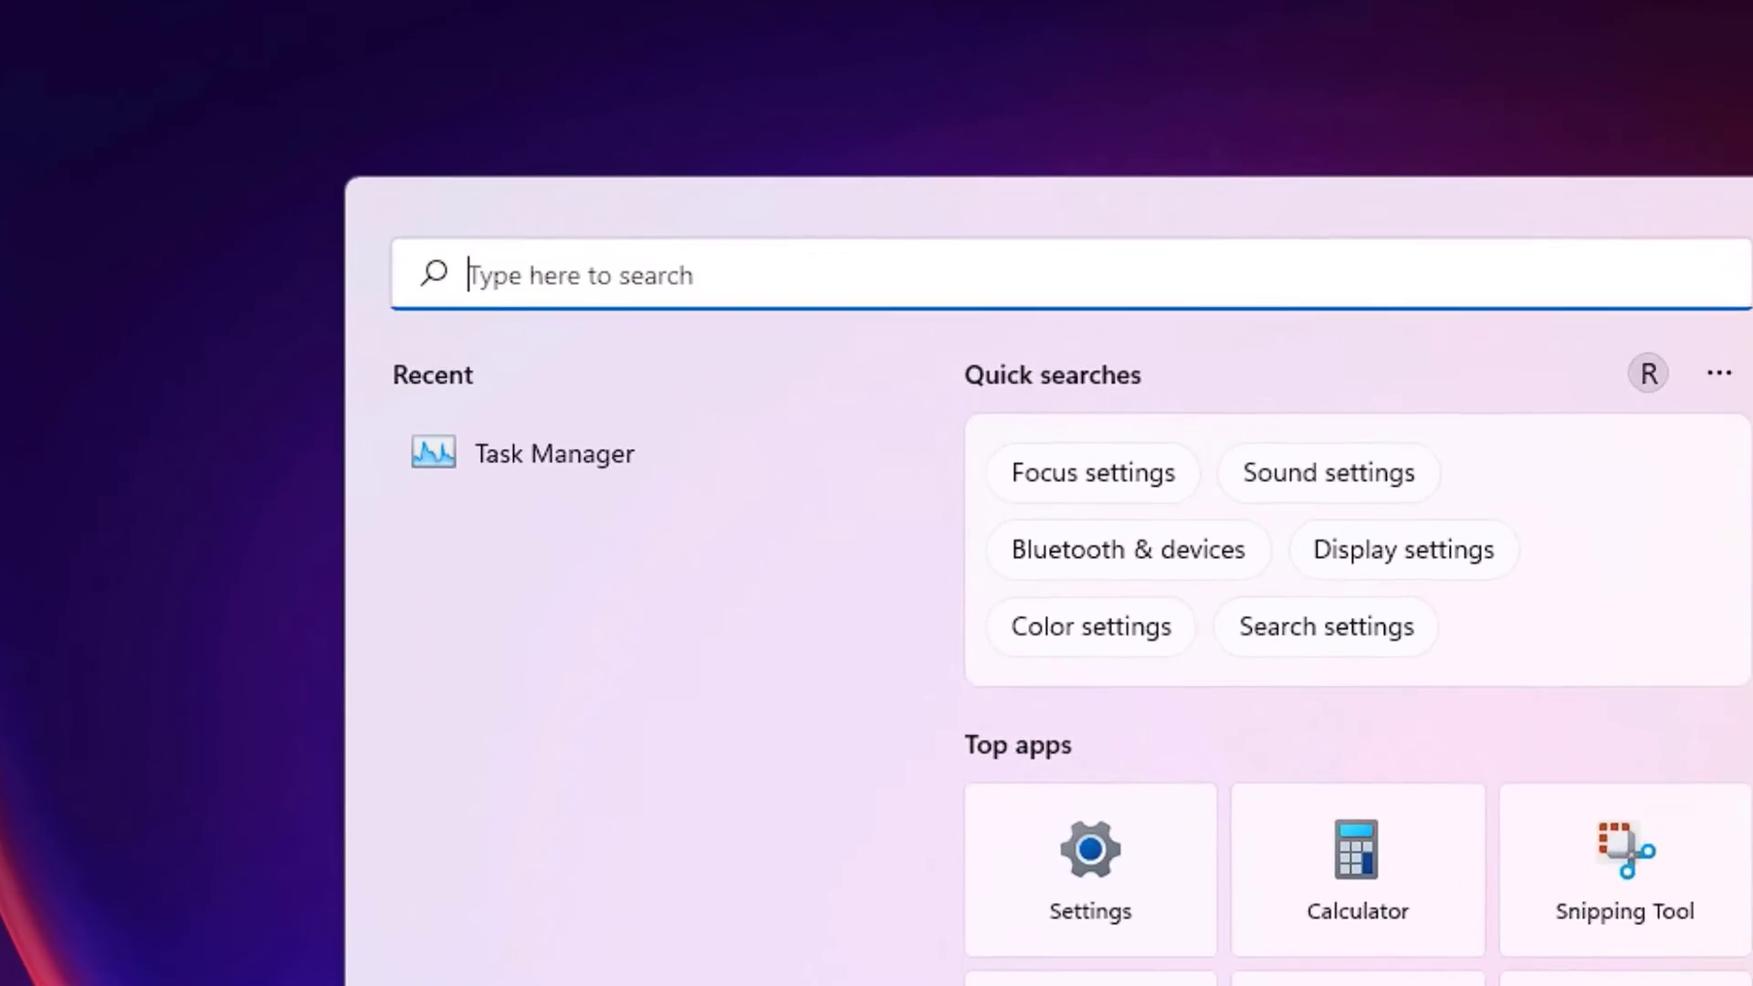
type("cmd")
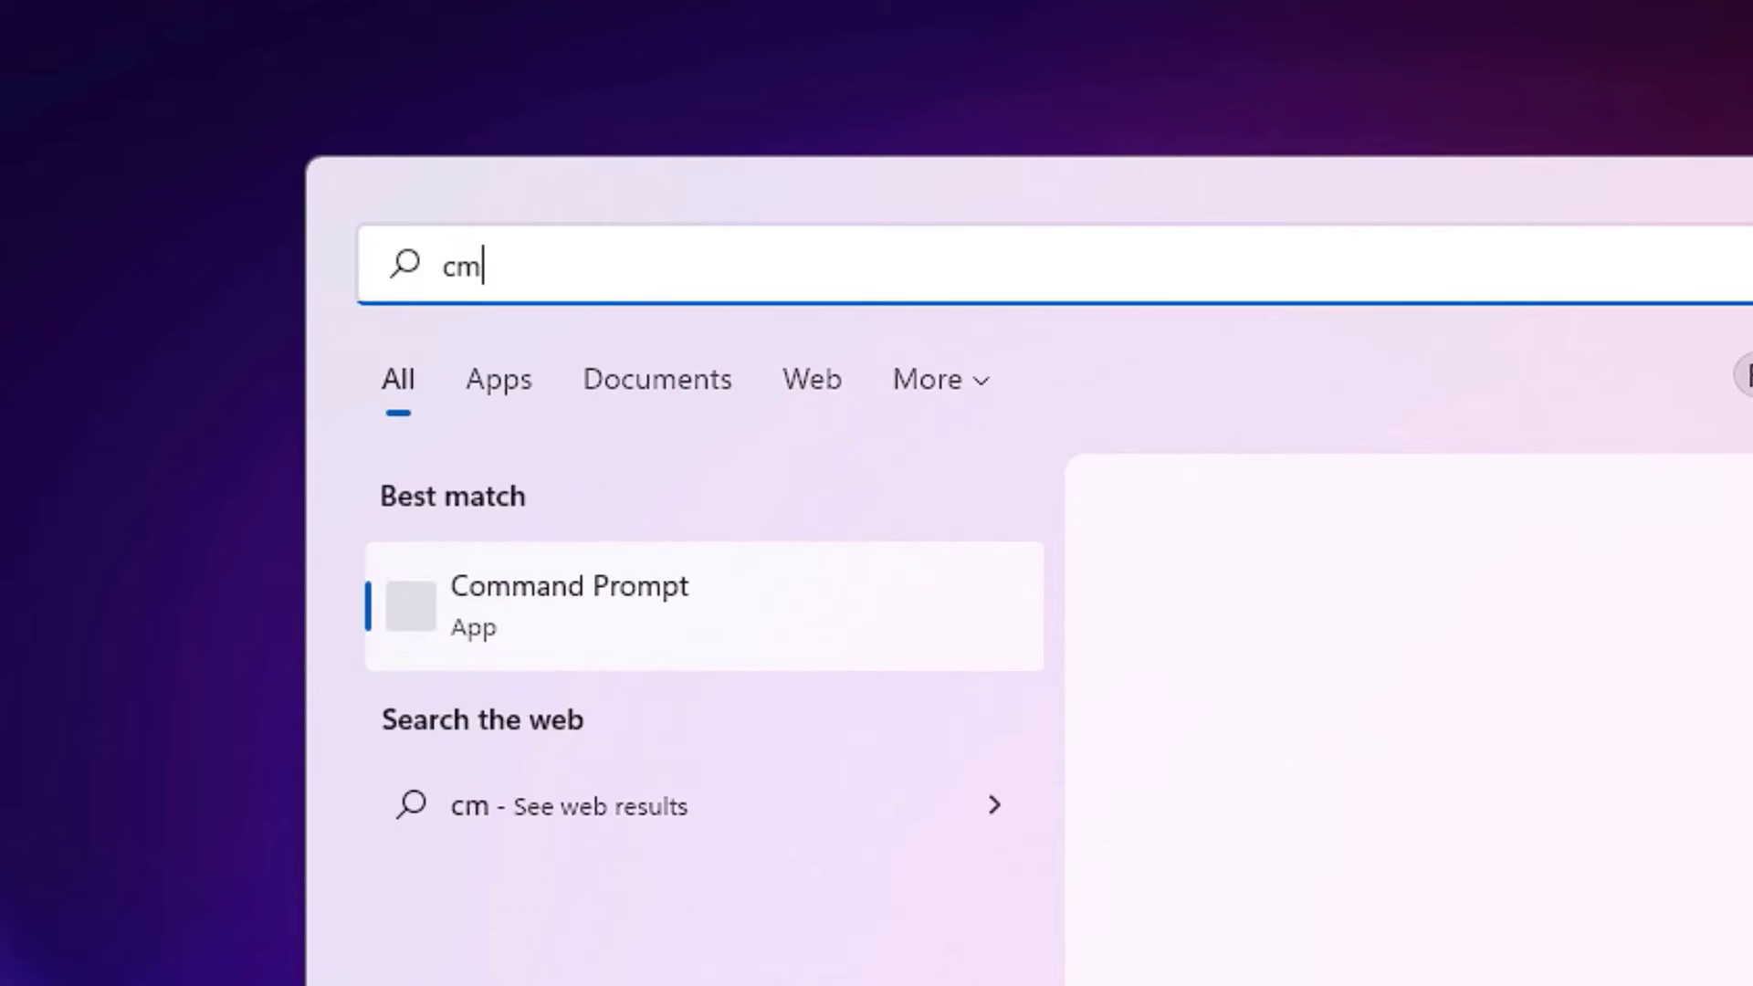
right_click(575, 659)
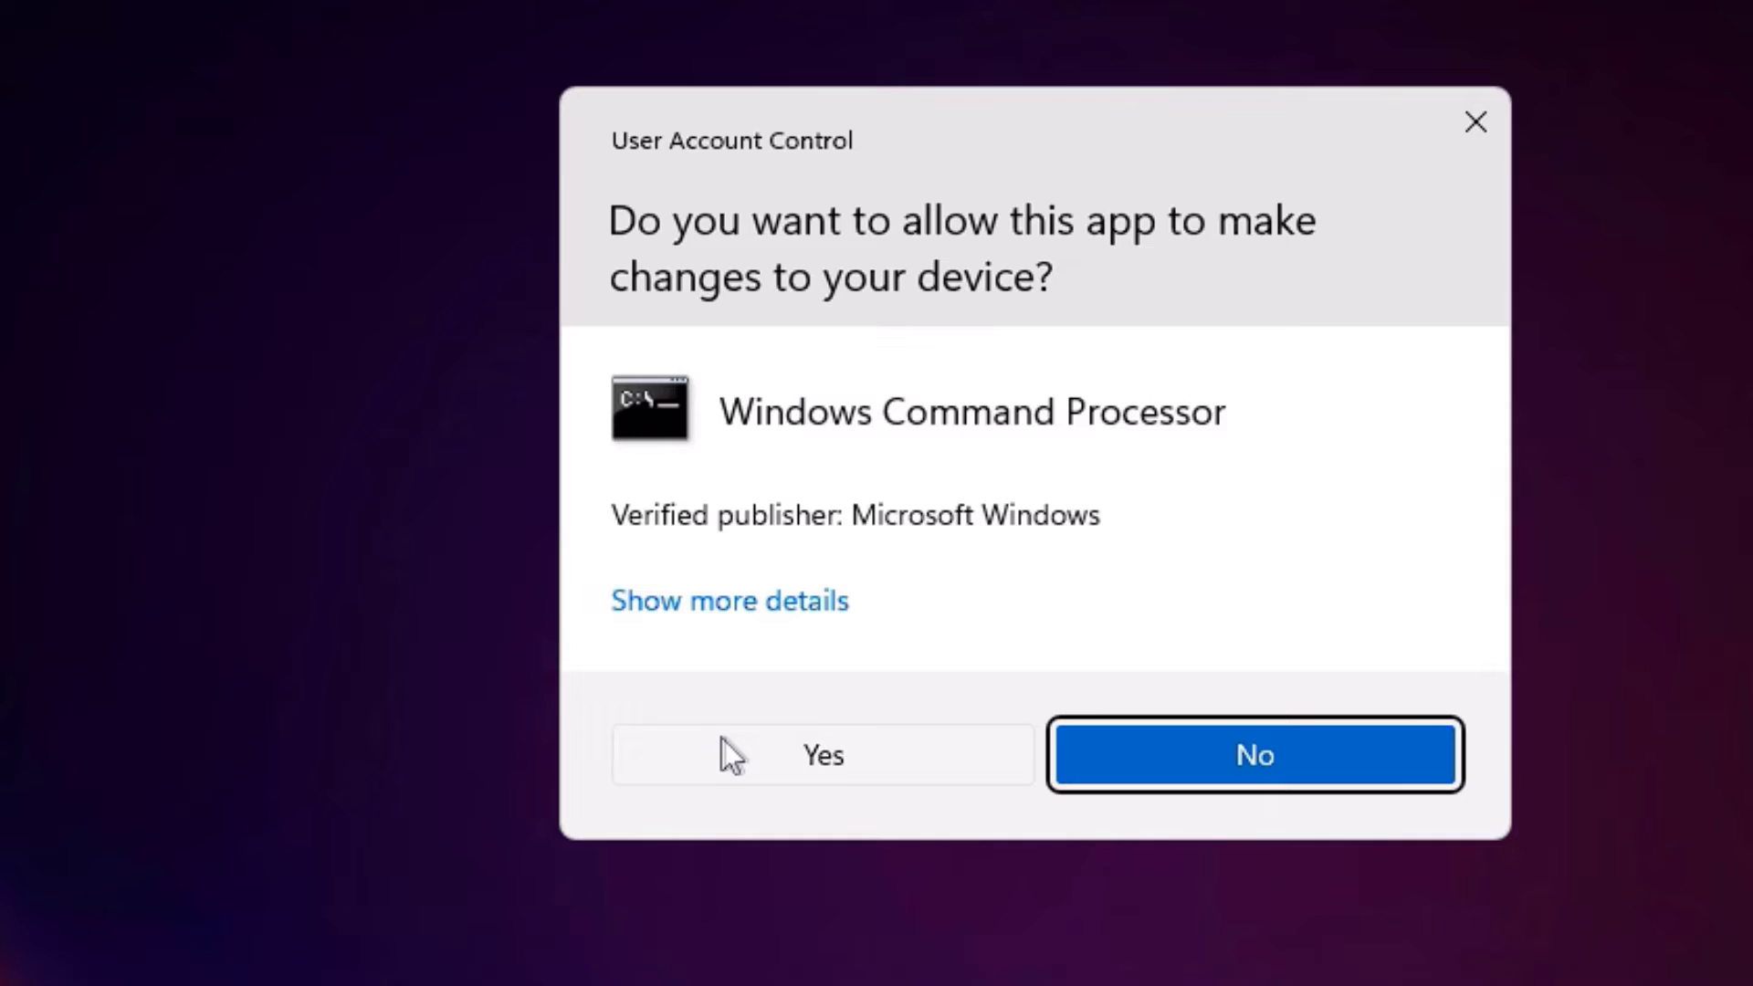
left_click(751, 747)
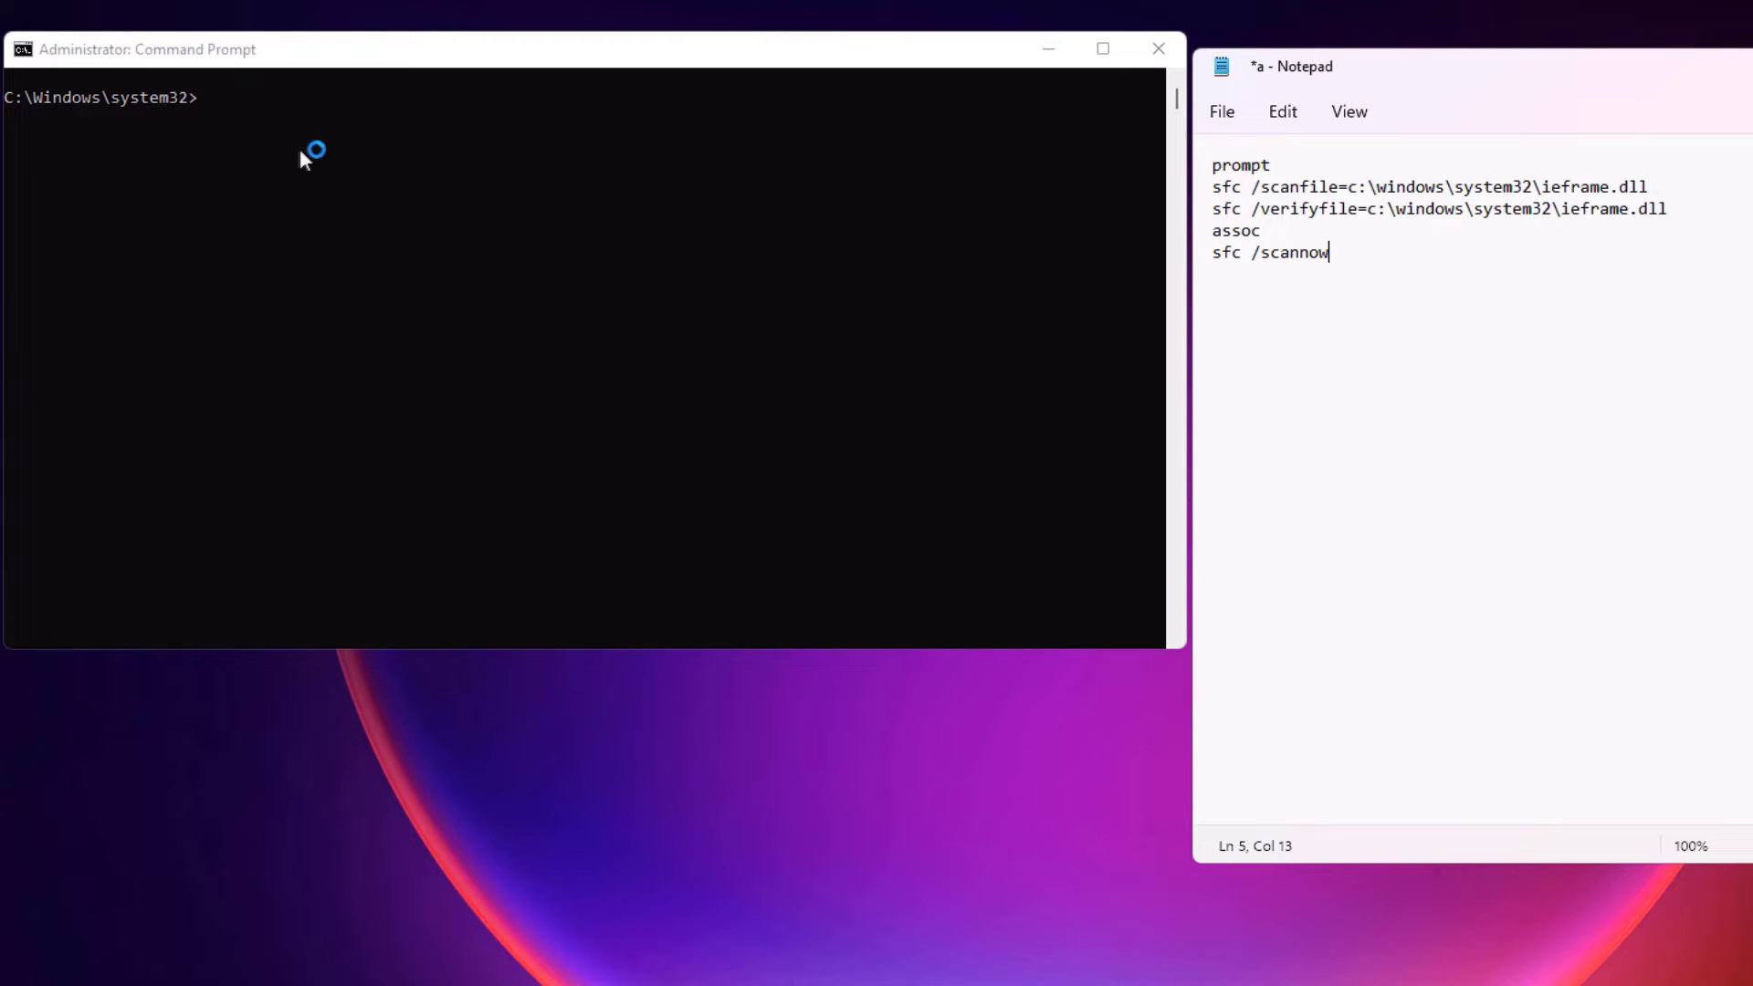
Copy the prompt and sfc /scanfile commands from Notepad and run them in the console
double_click(1242, 166)
key("ctrl+c")
left_click(205, 97)
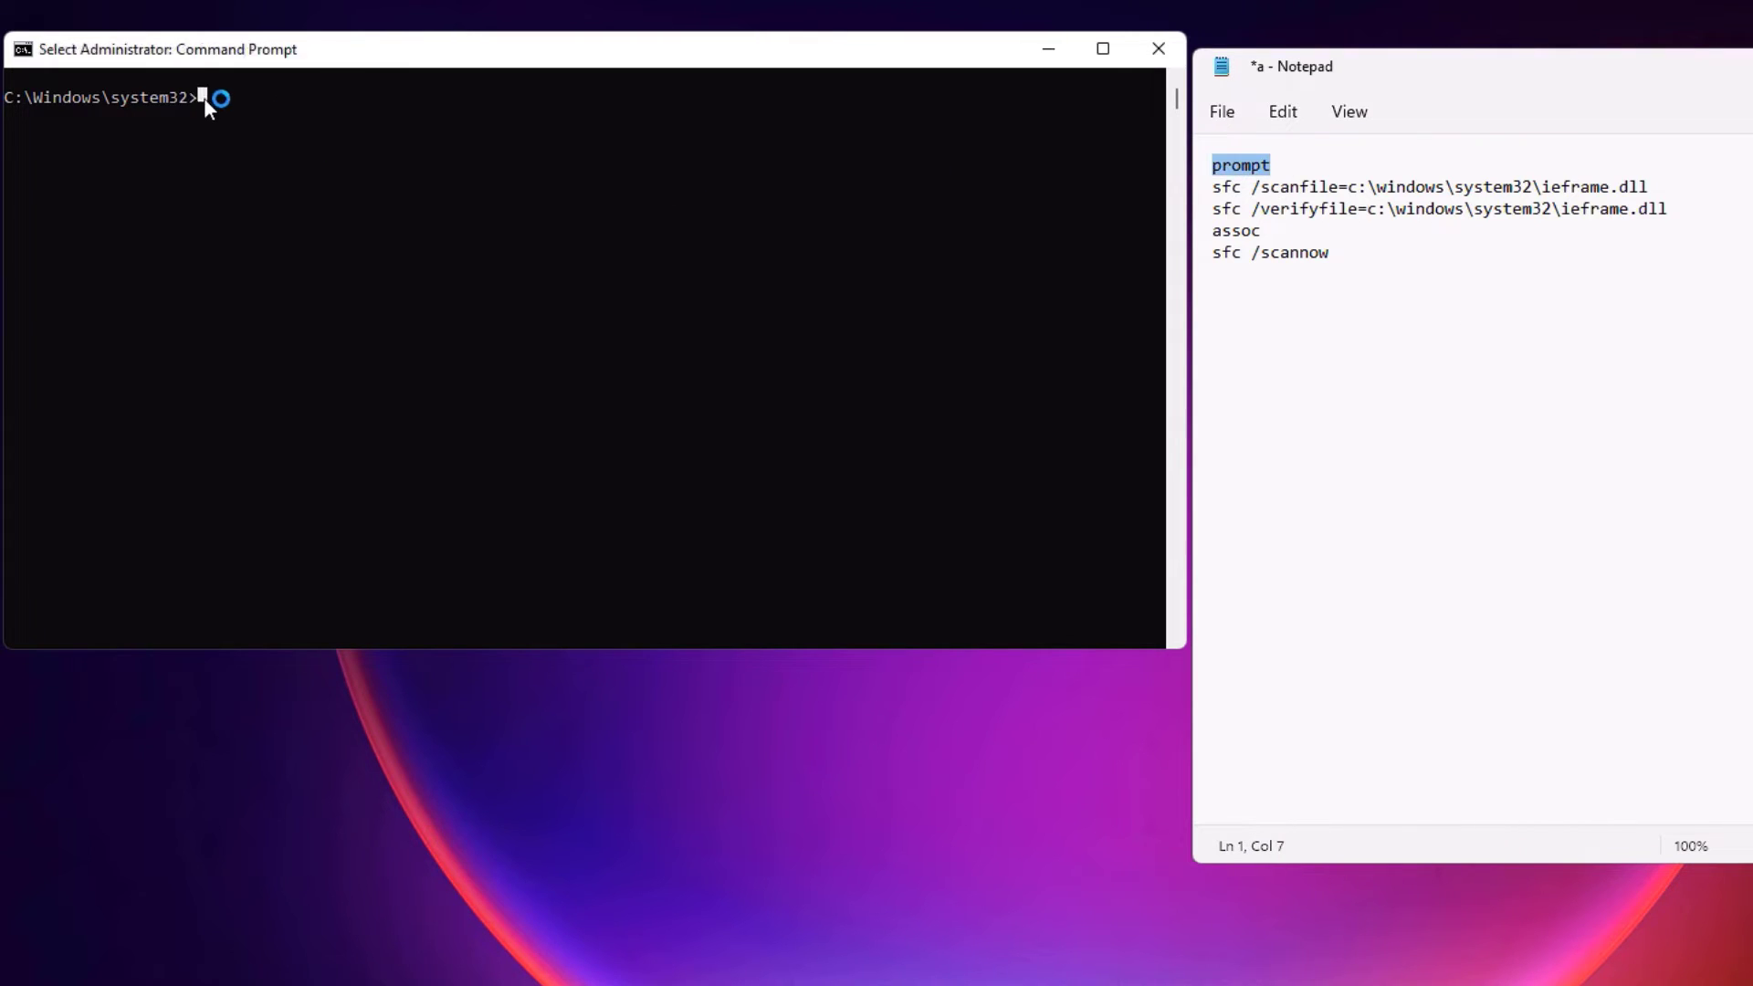
key("ctrl+v")
key("Return")
triple_click(1276, 187)
key("ctrl+c")
left_click(321, 161)
key("ctrl+v")
key("Return")
Copy the sfc /verifyfile and assoc commands from Notepad and run them
triple_click(1440, 210)
key("ctrl+c")
left_click(729, 263)
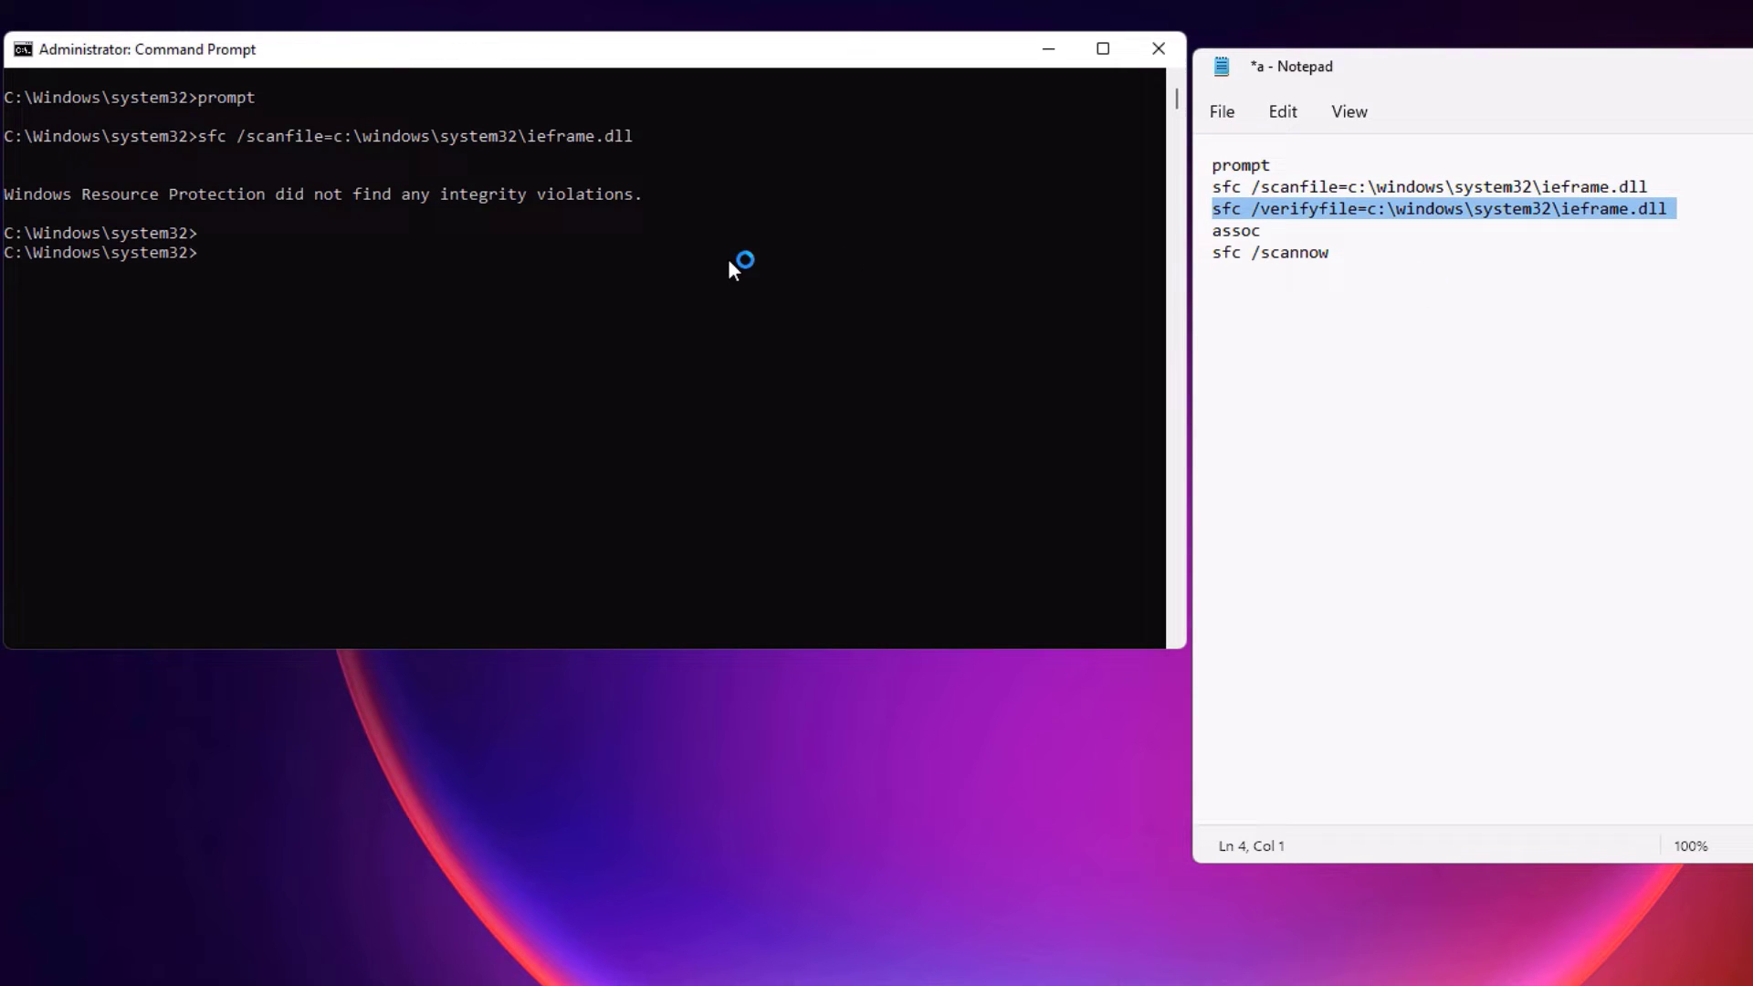
triple_click(1265, 231)
key("ctrl+c")
left_click(250, 335)
key("ctrl+v")
key("Return")
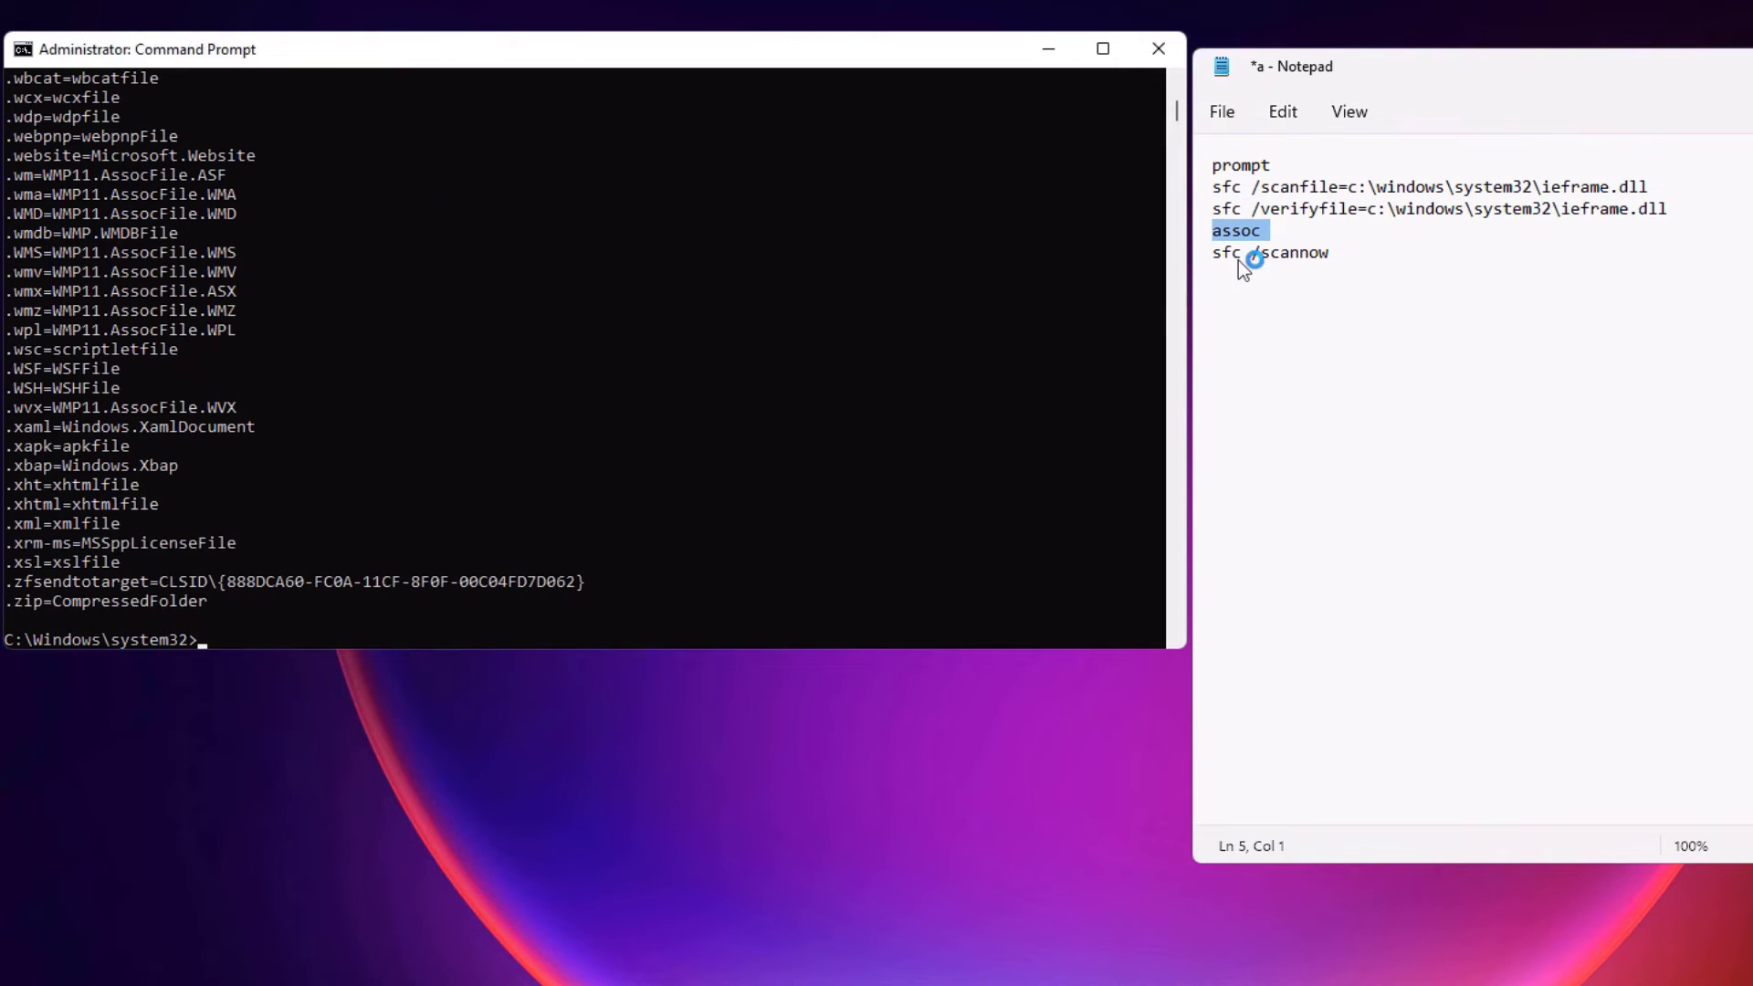
Run sfc /scannow to repair corrupt system files, then exit the console
triple_click(1237, 254)
left_click(255, 643)
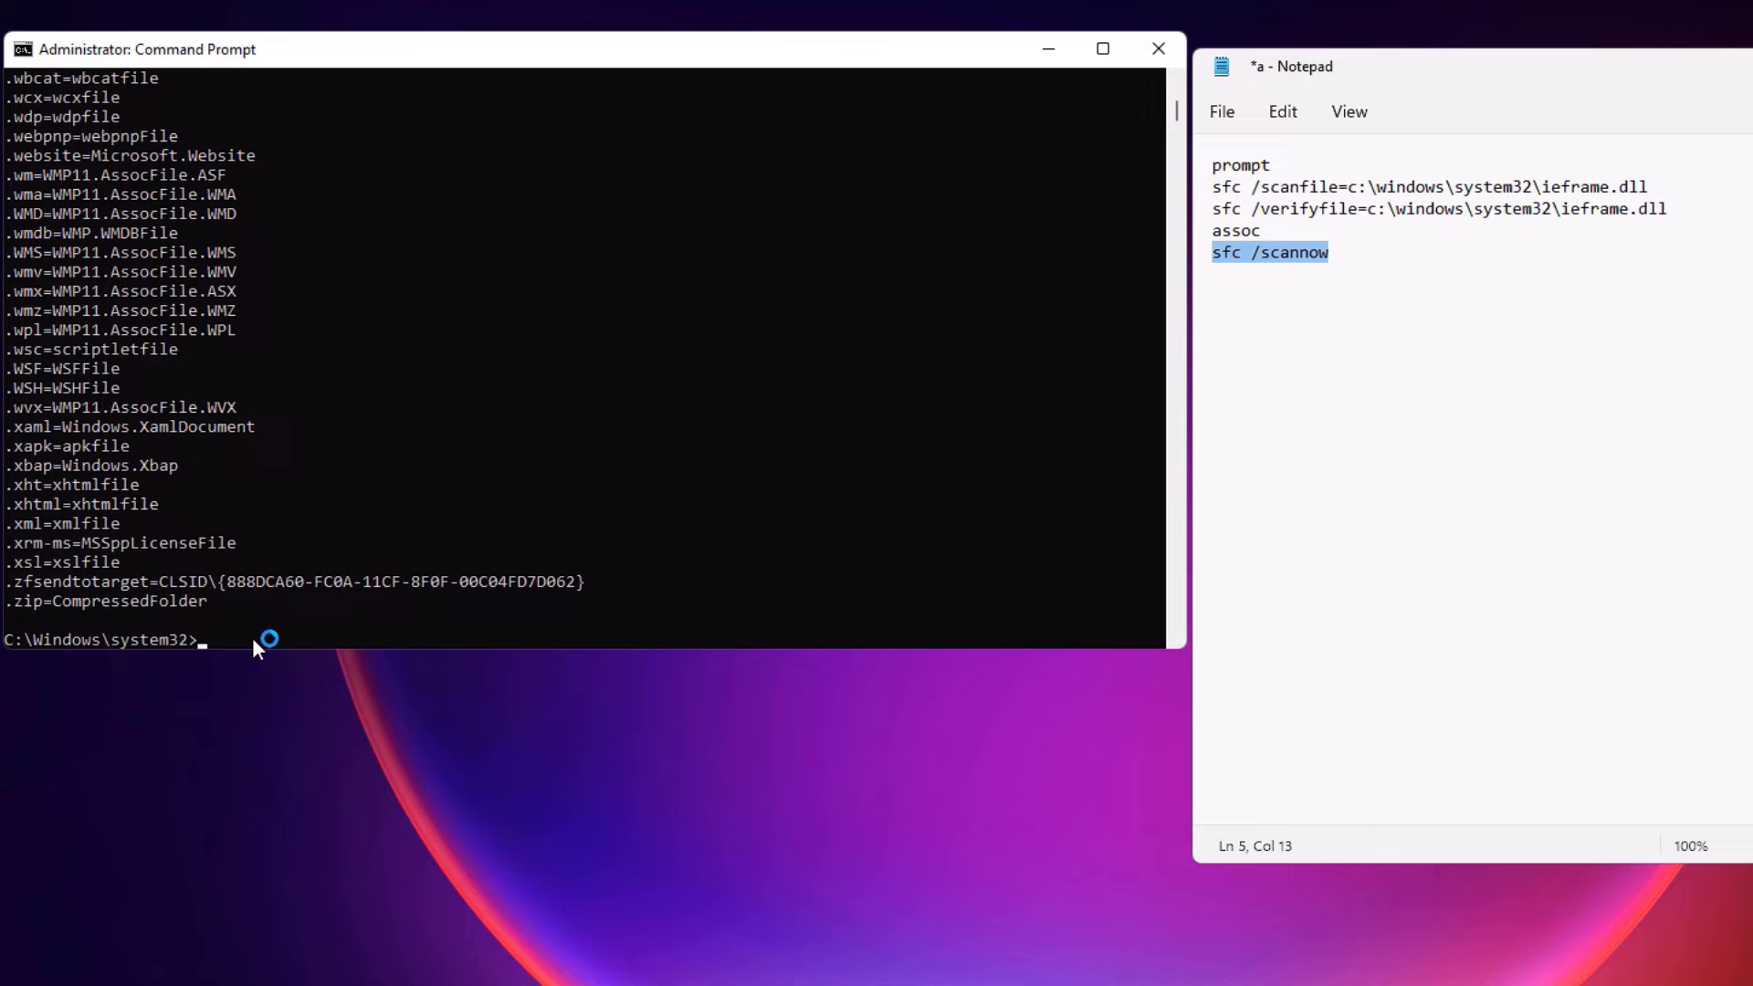
key("ctrl+v")
key("Return")
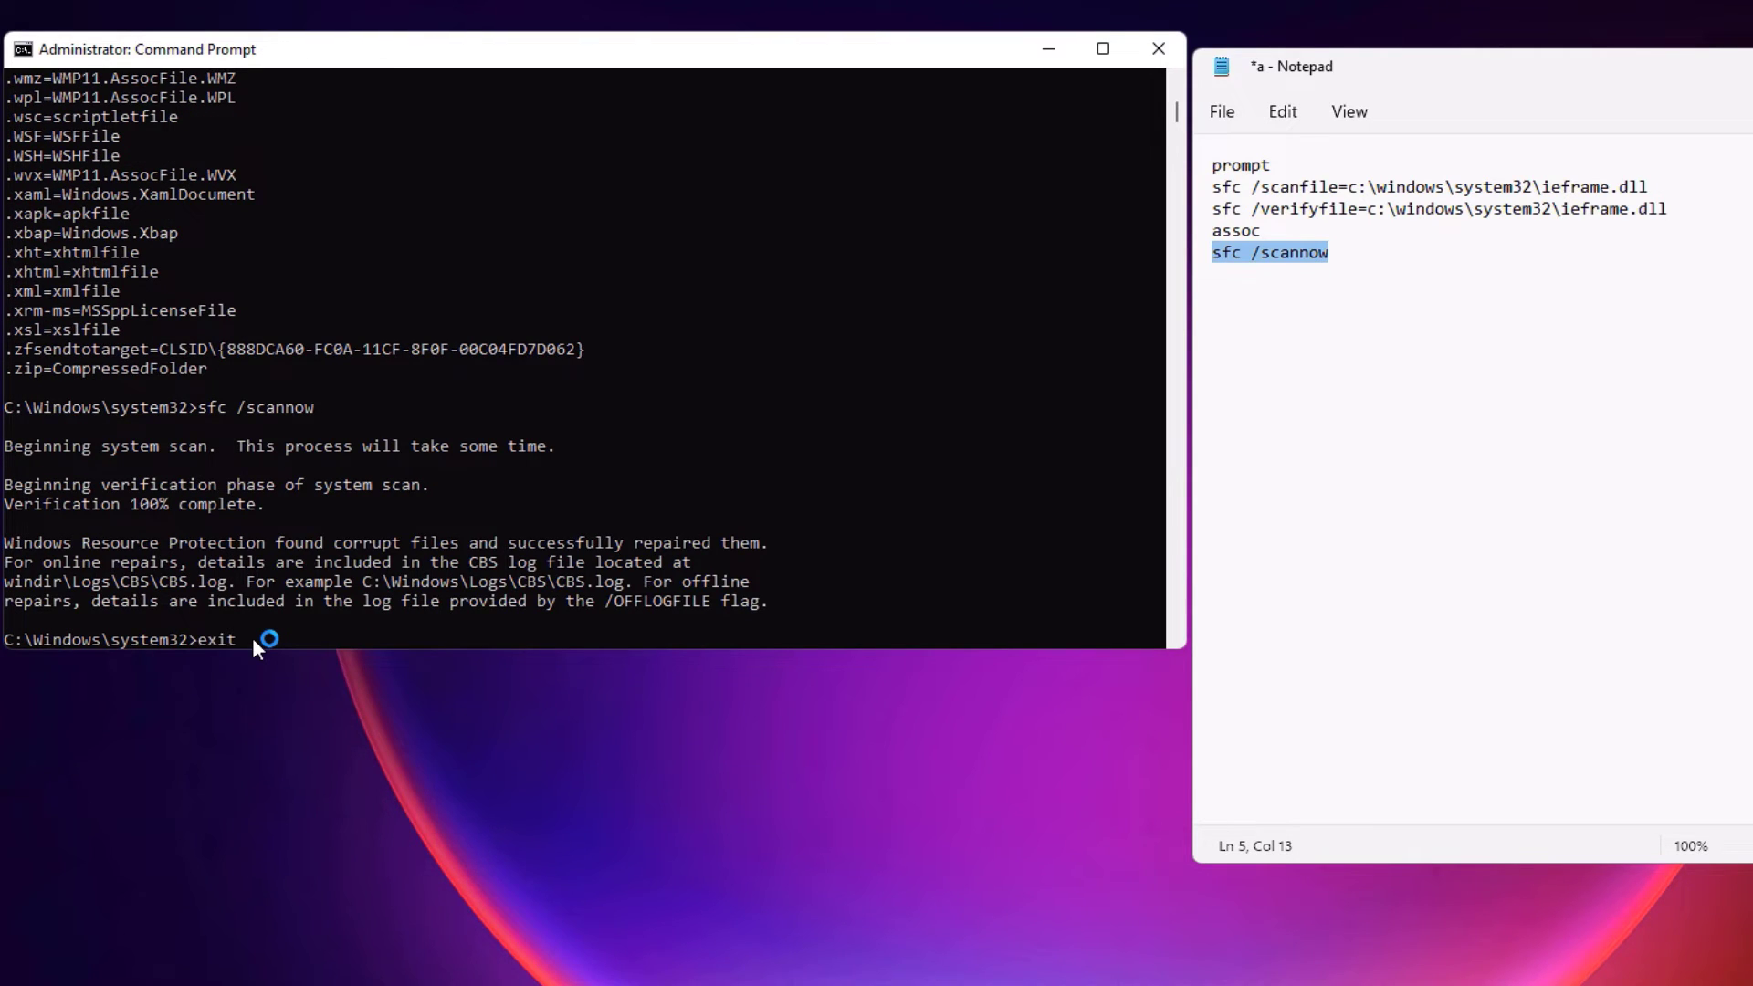
type("exit")
key("Return")
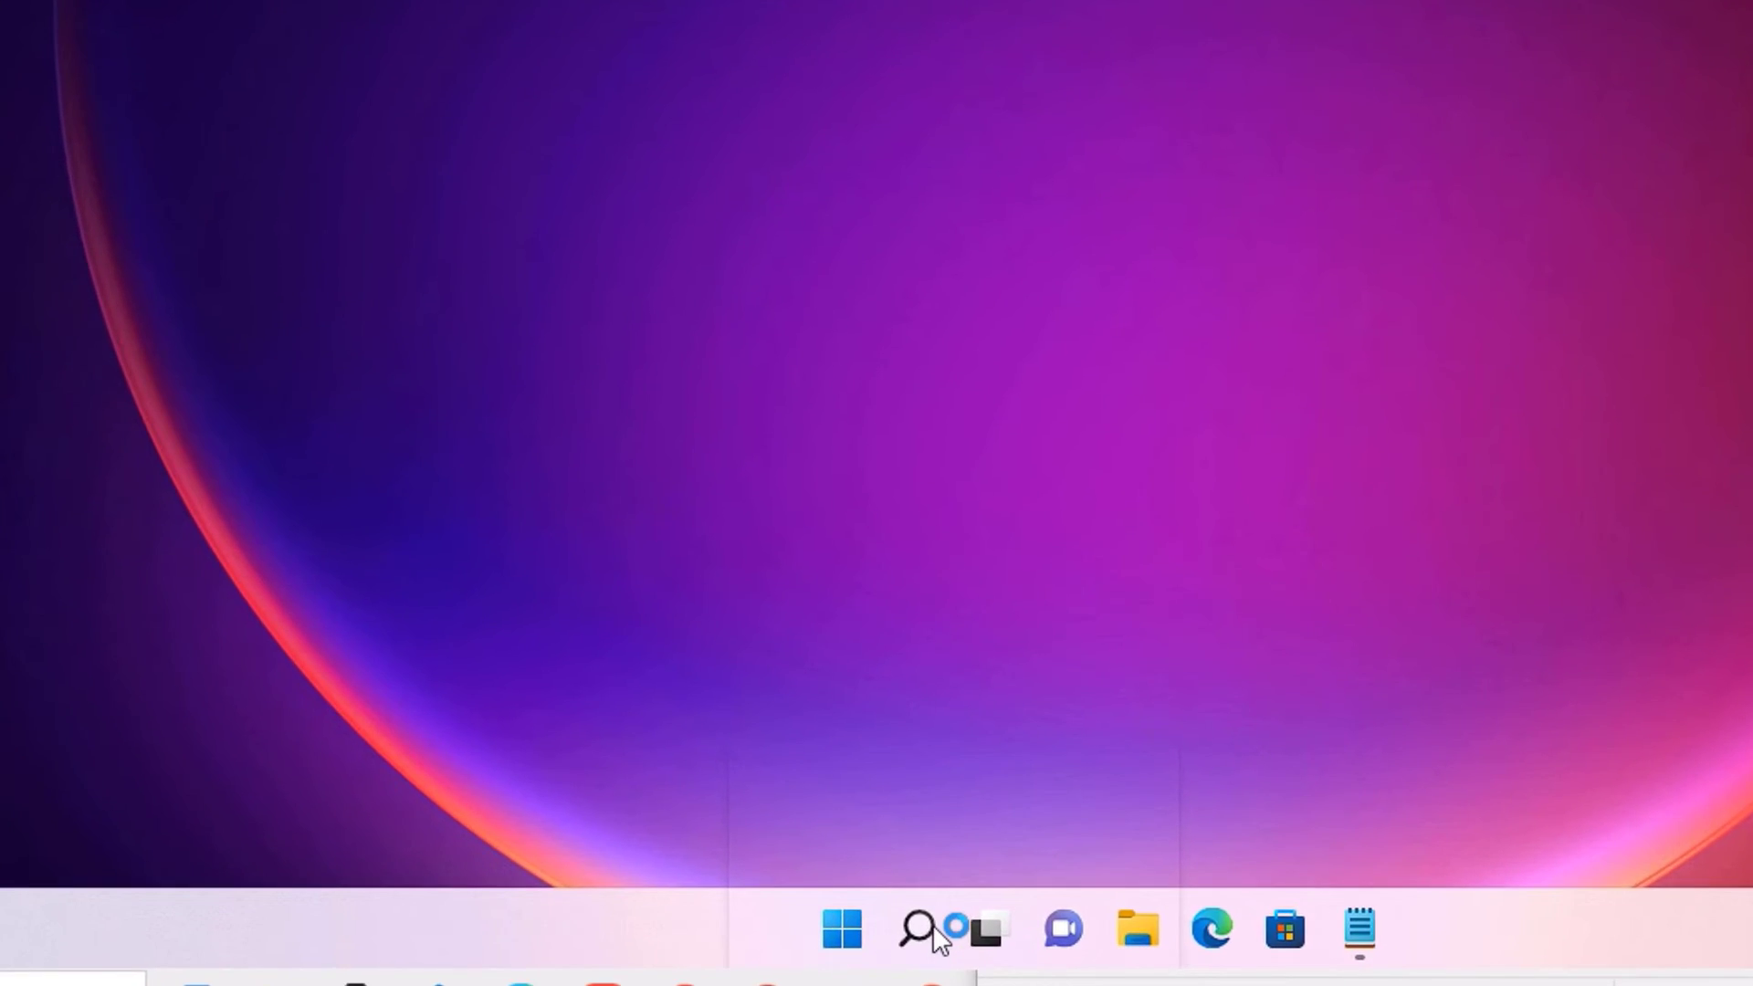
Lower the microphone input volume from 96 to 25 under Settings > System > Sound
left_click(933, 924)
type("priva")
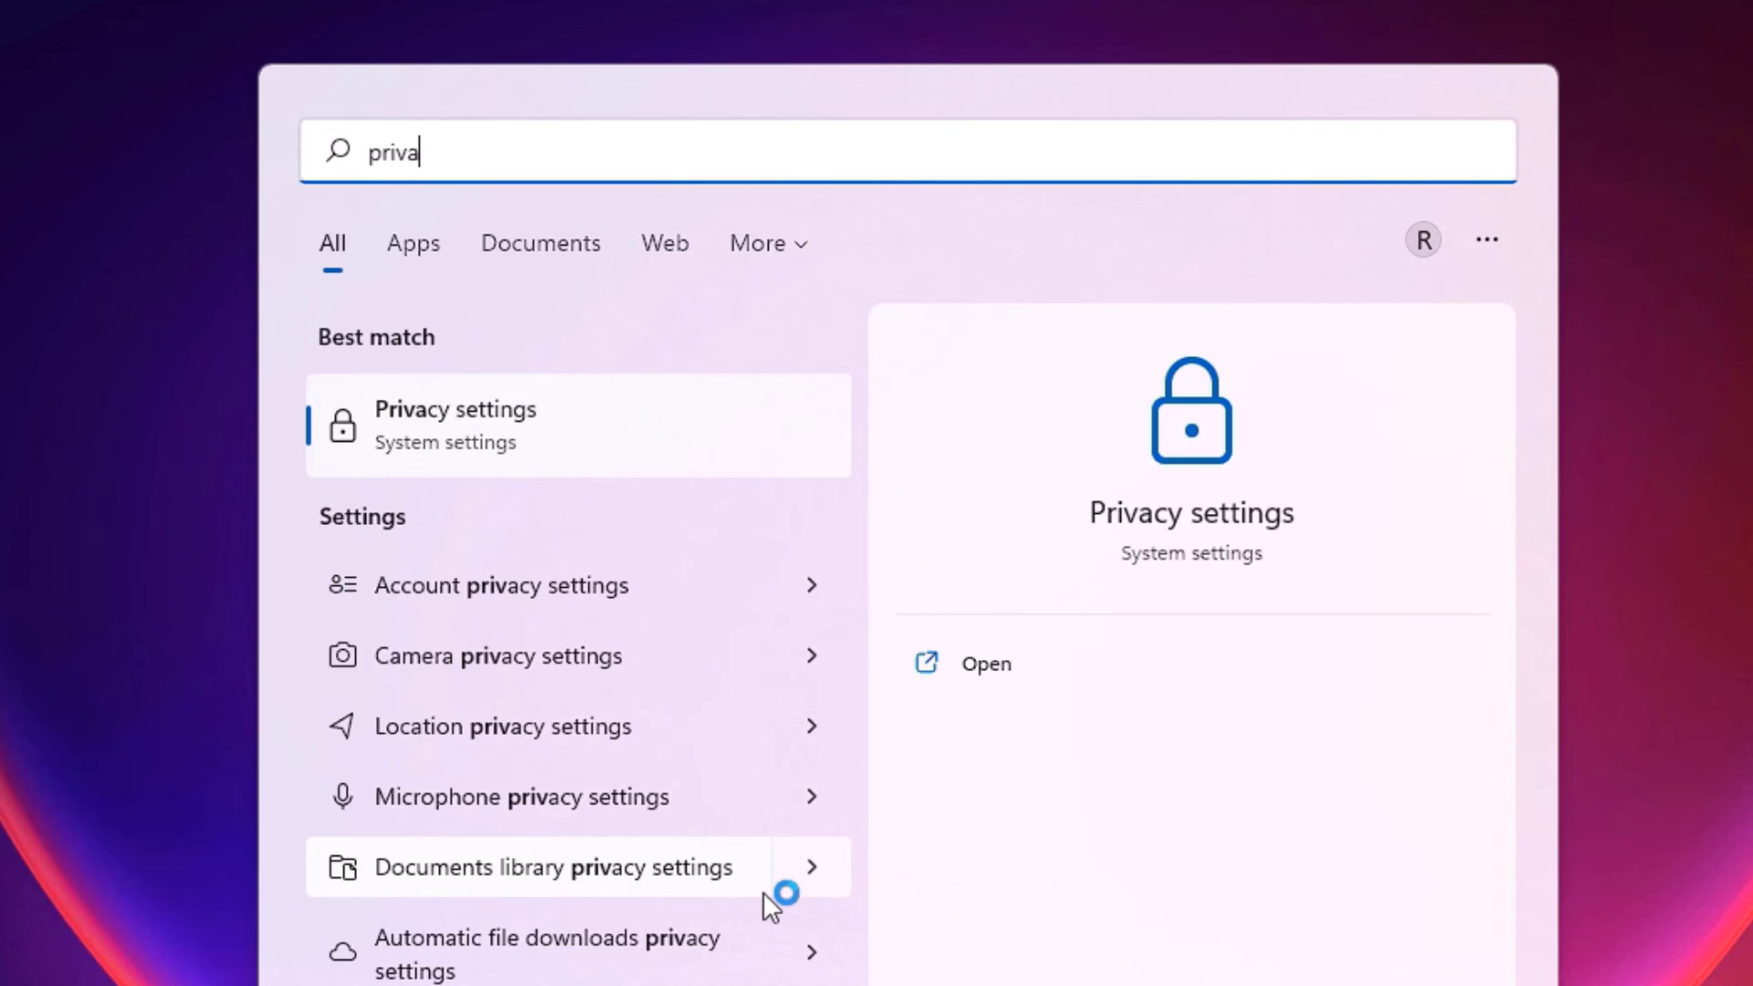
type("cy se")
left_click(463, 421)
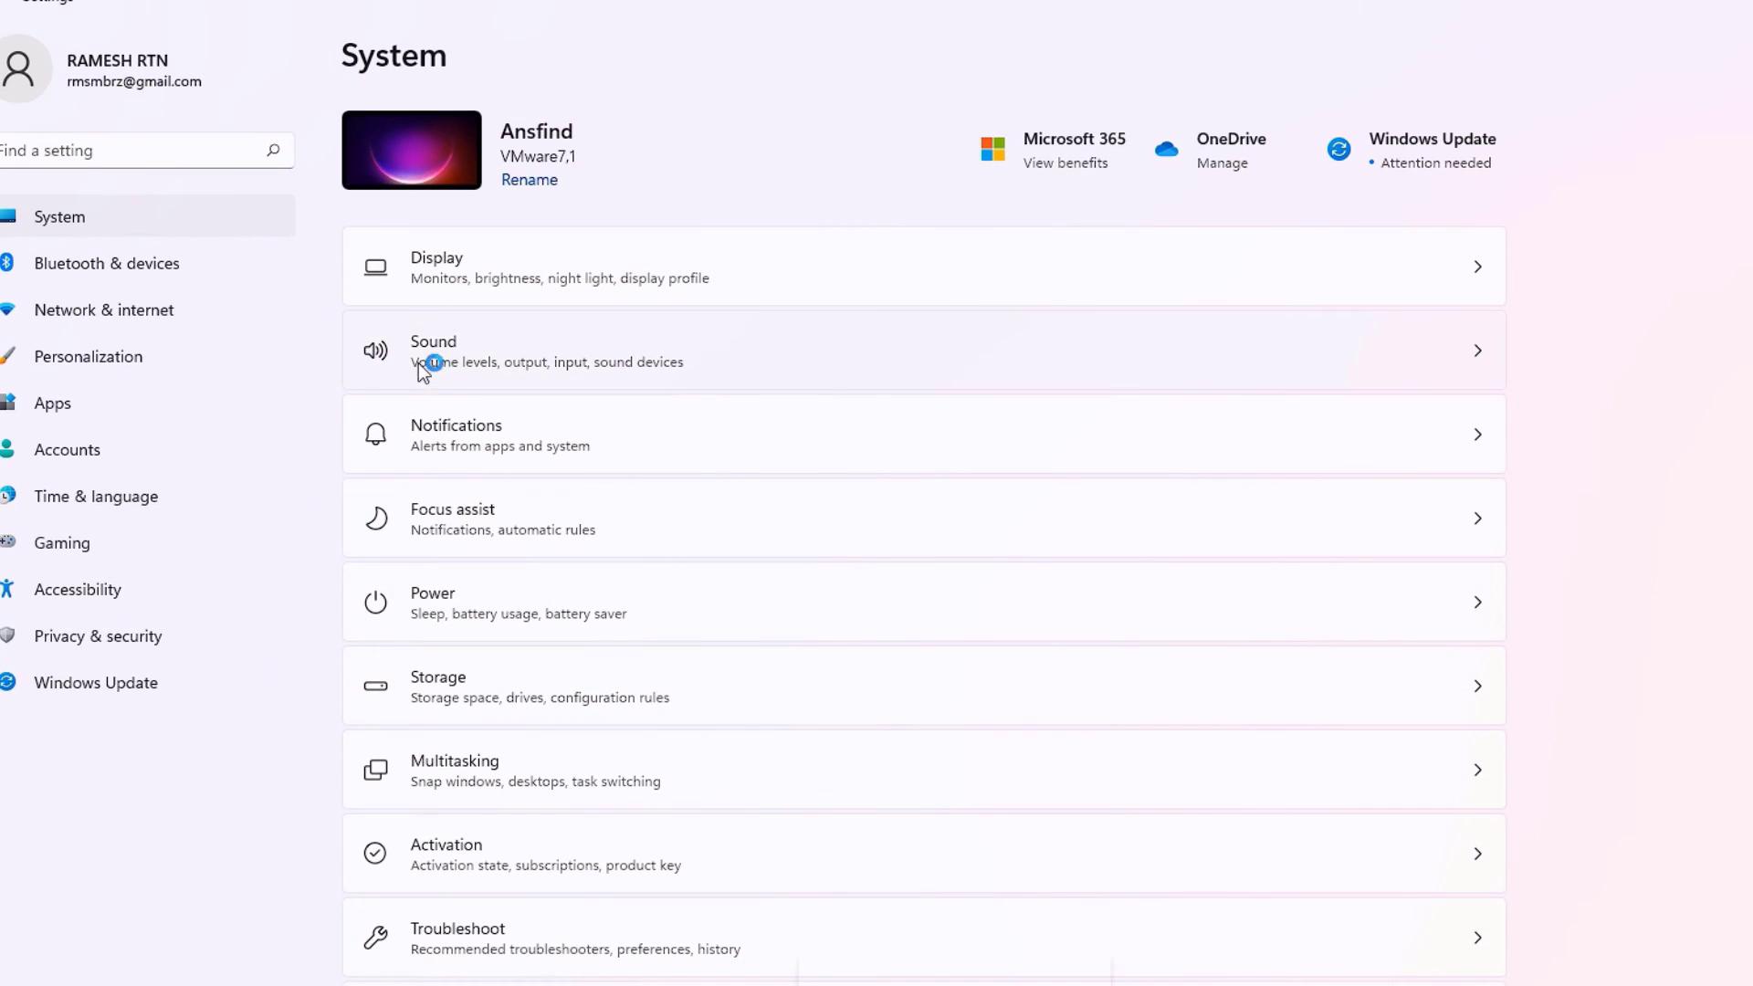
left_click(473, 347)
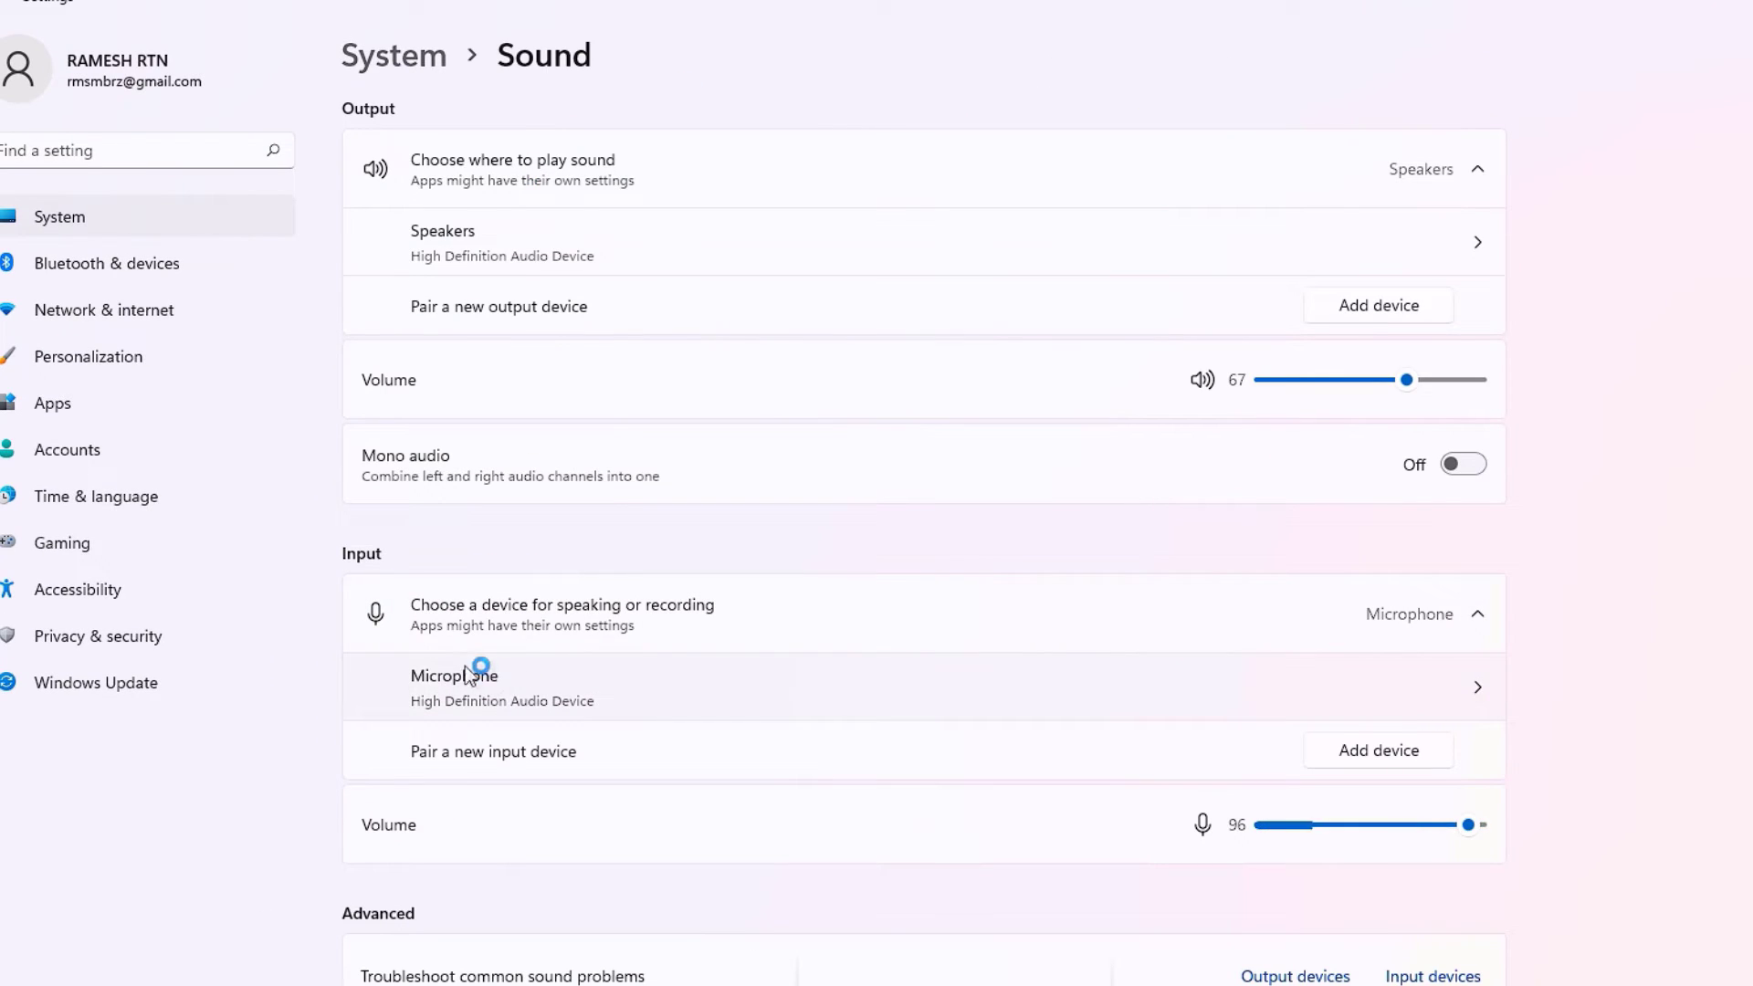
left_click(451, 698)
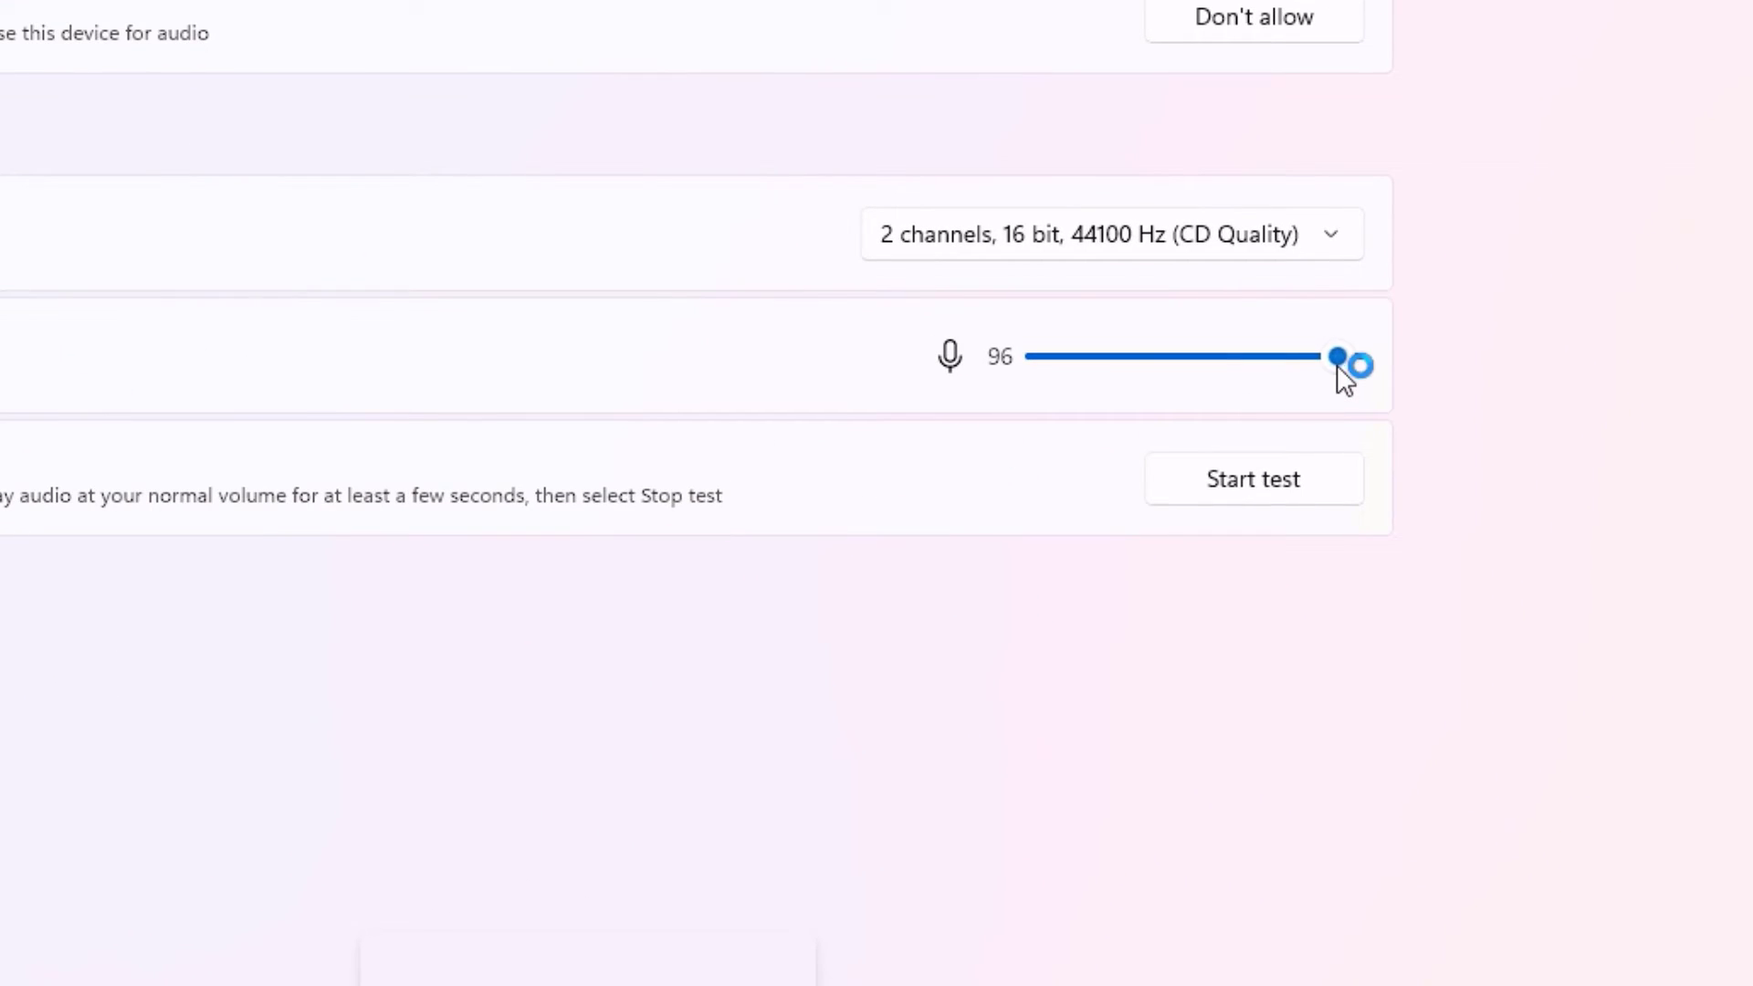
left_click_drag(1336, 364, 1352, 415)
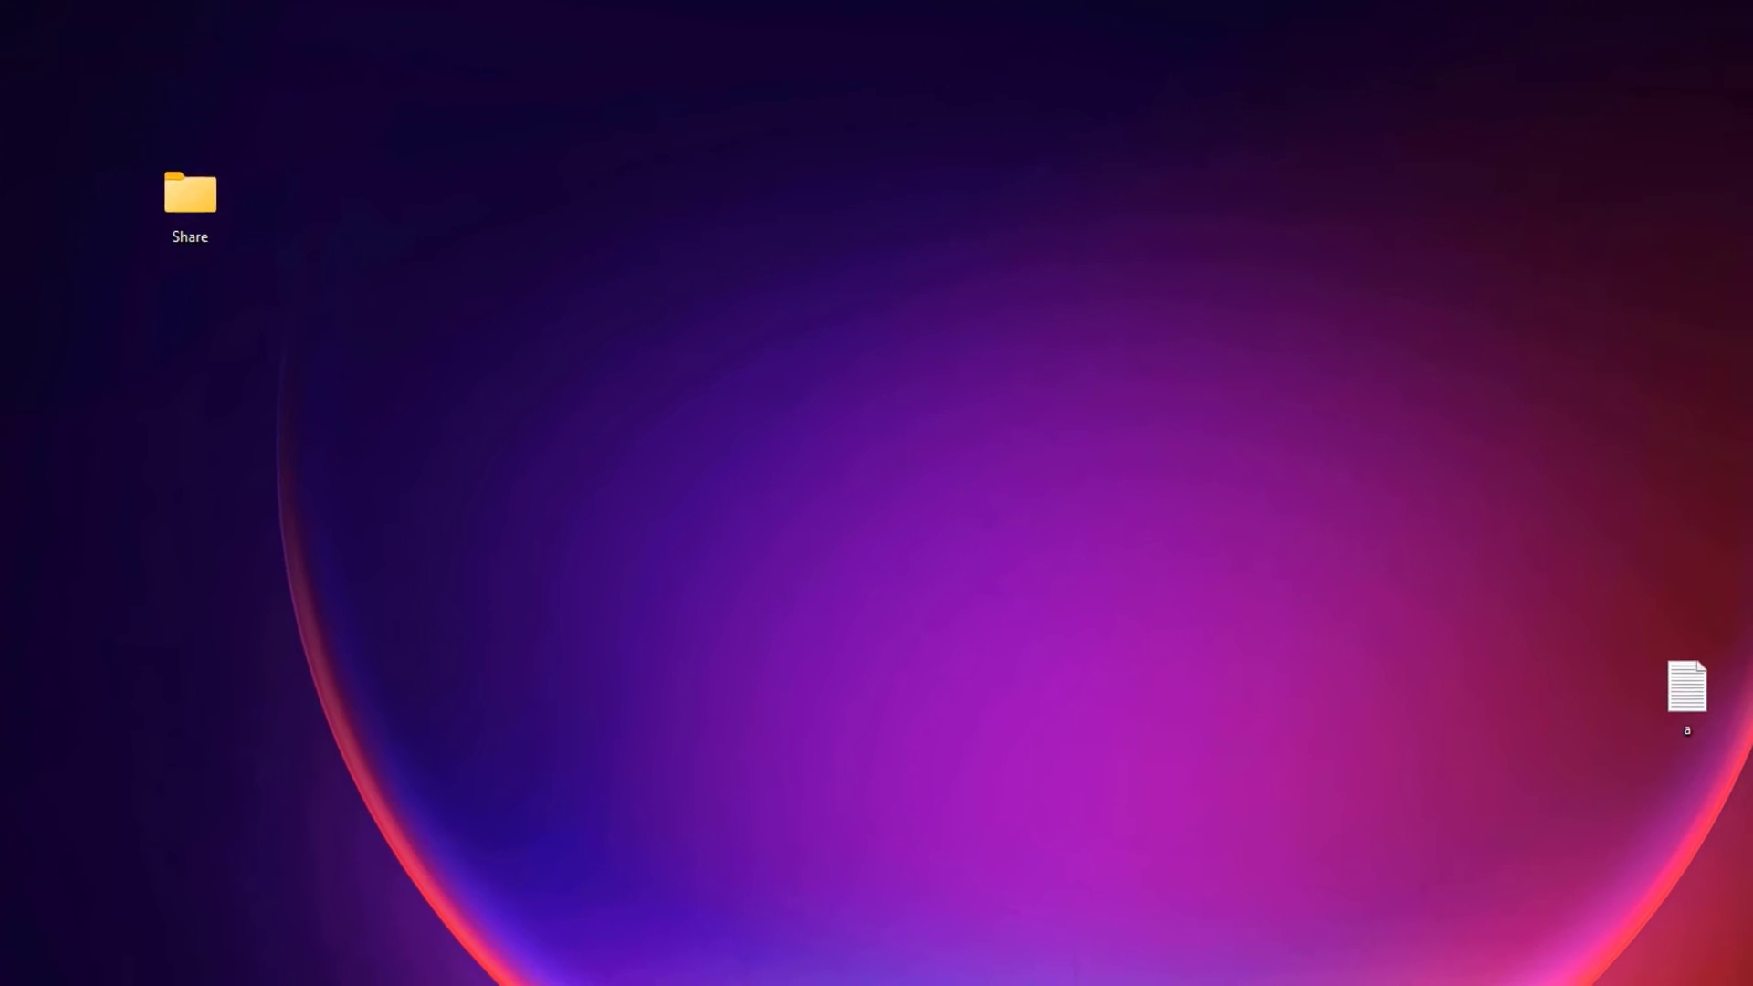
Open Control Panel's Sound dialog and disable, then re-enable, the Speakers device
key("super+s")
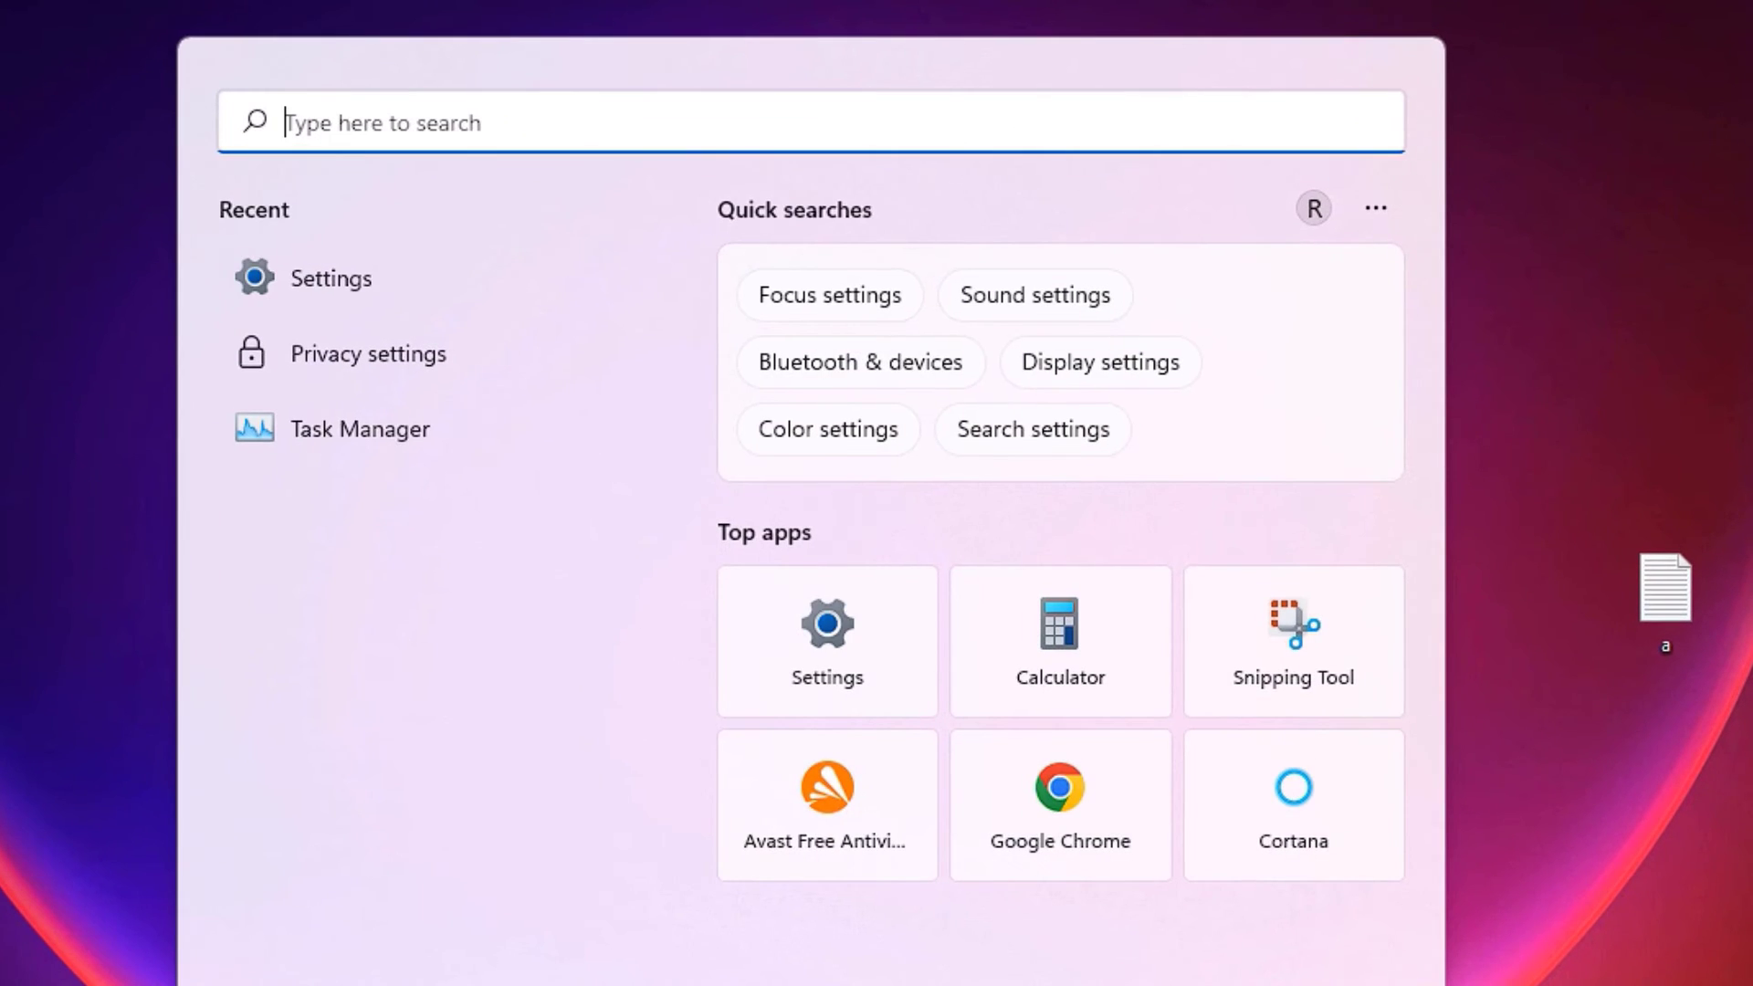
type("control")
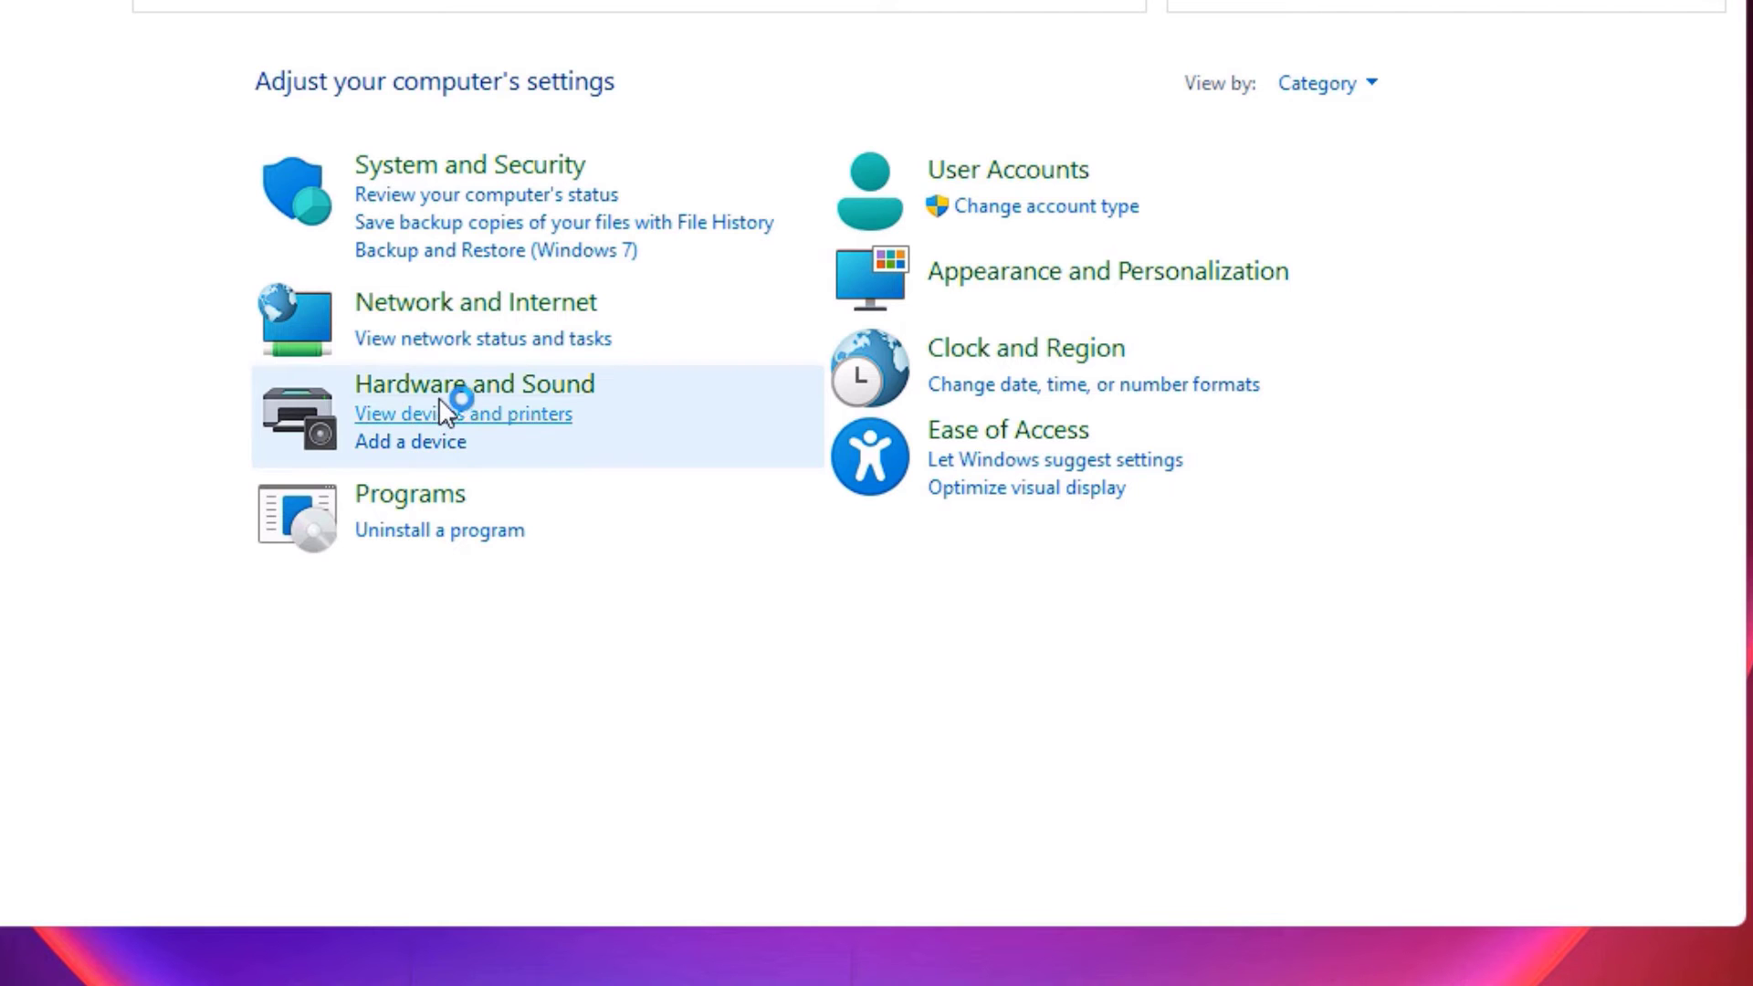
left_click(523, 391)
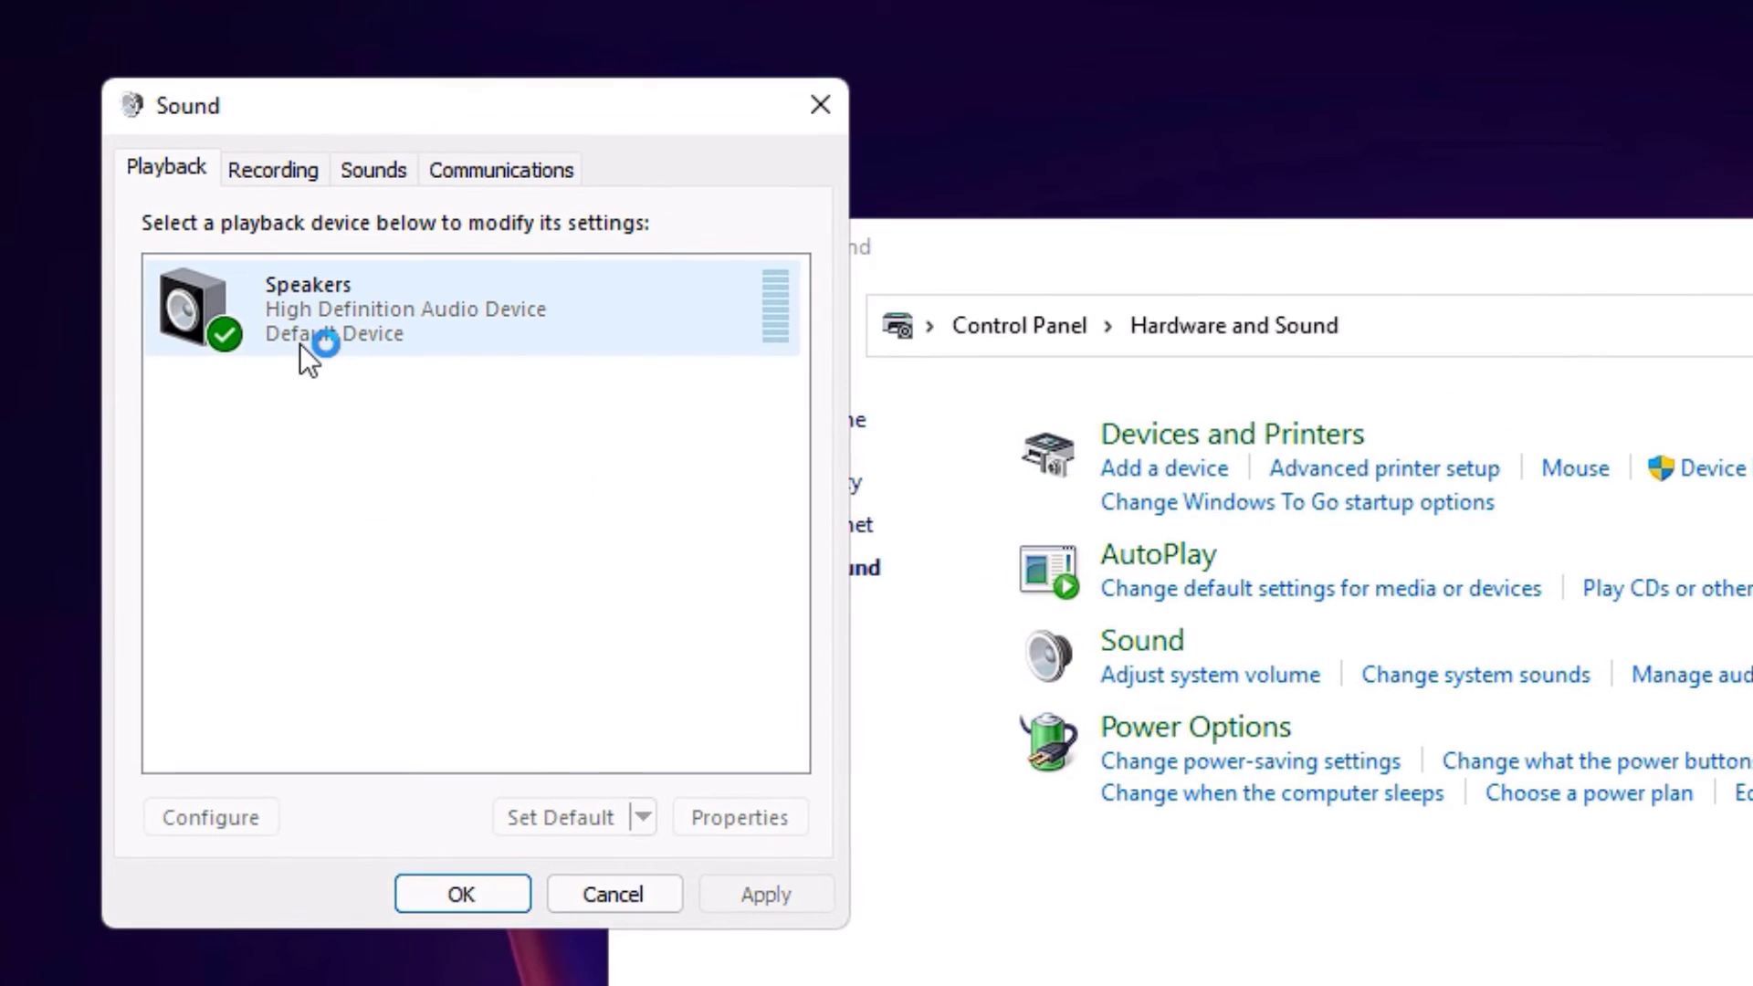
left_click(301, 345)
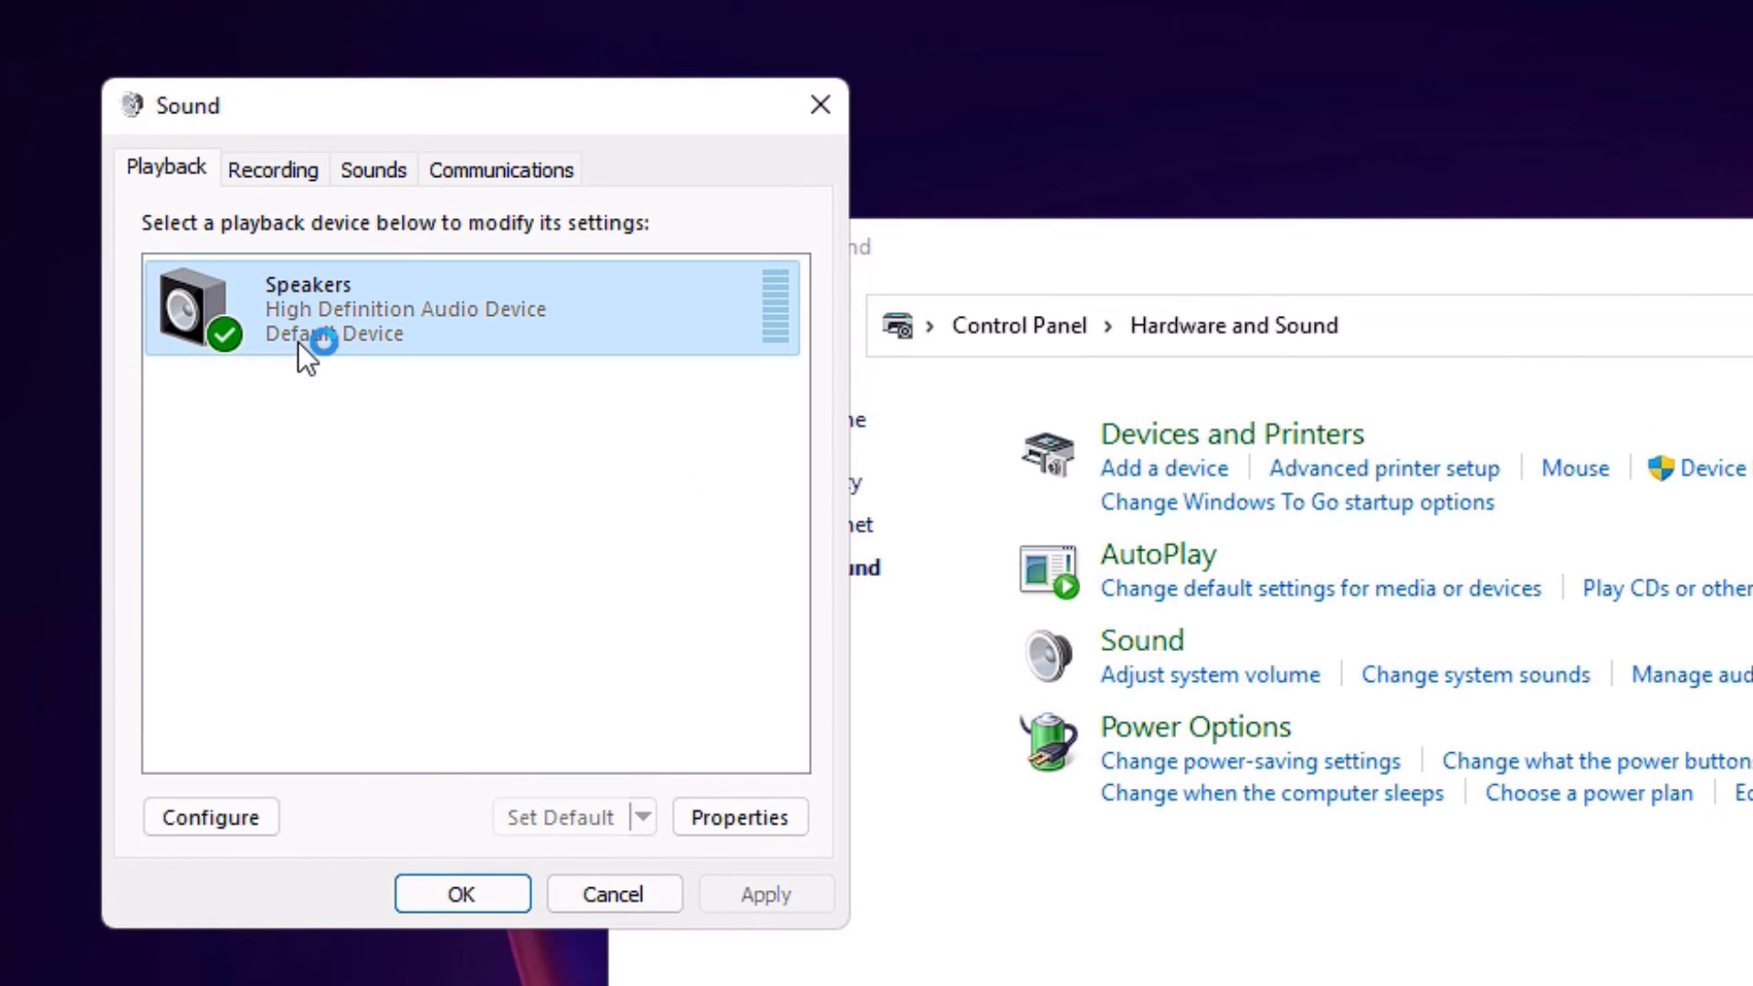
right_click(297, 342)
left_click(405, 449)
right_click(347, 343)
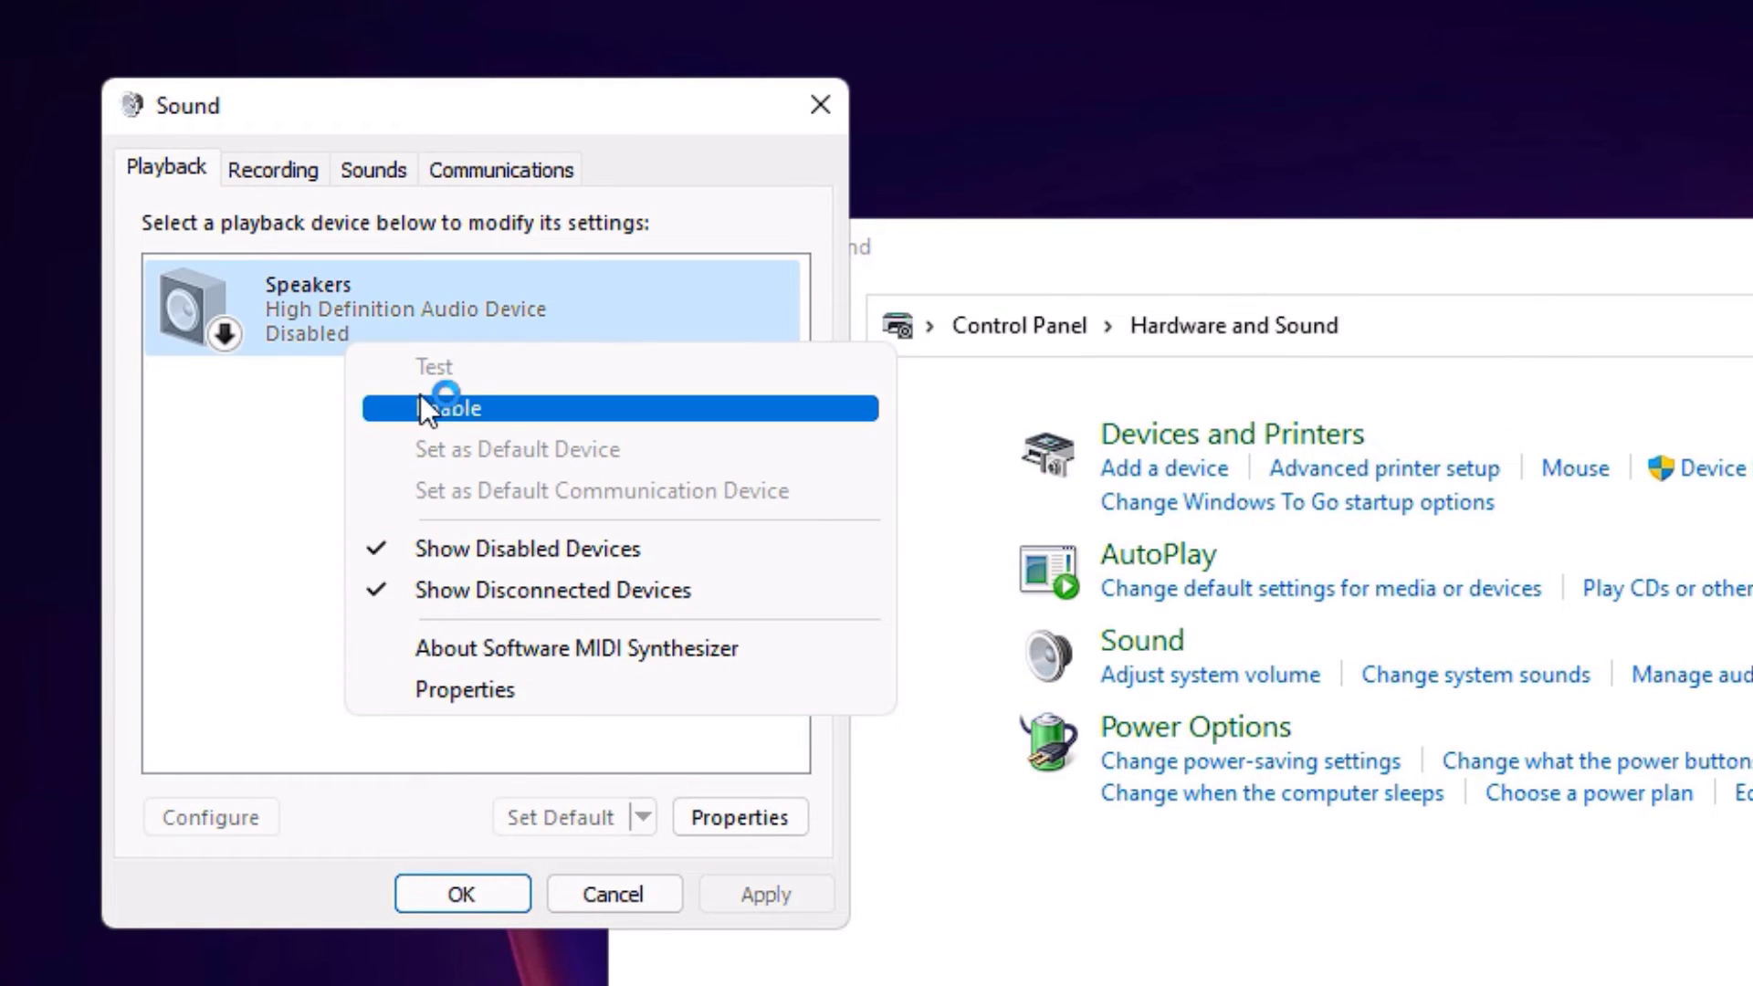
left_click(458, 407)
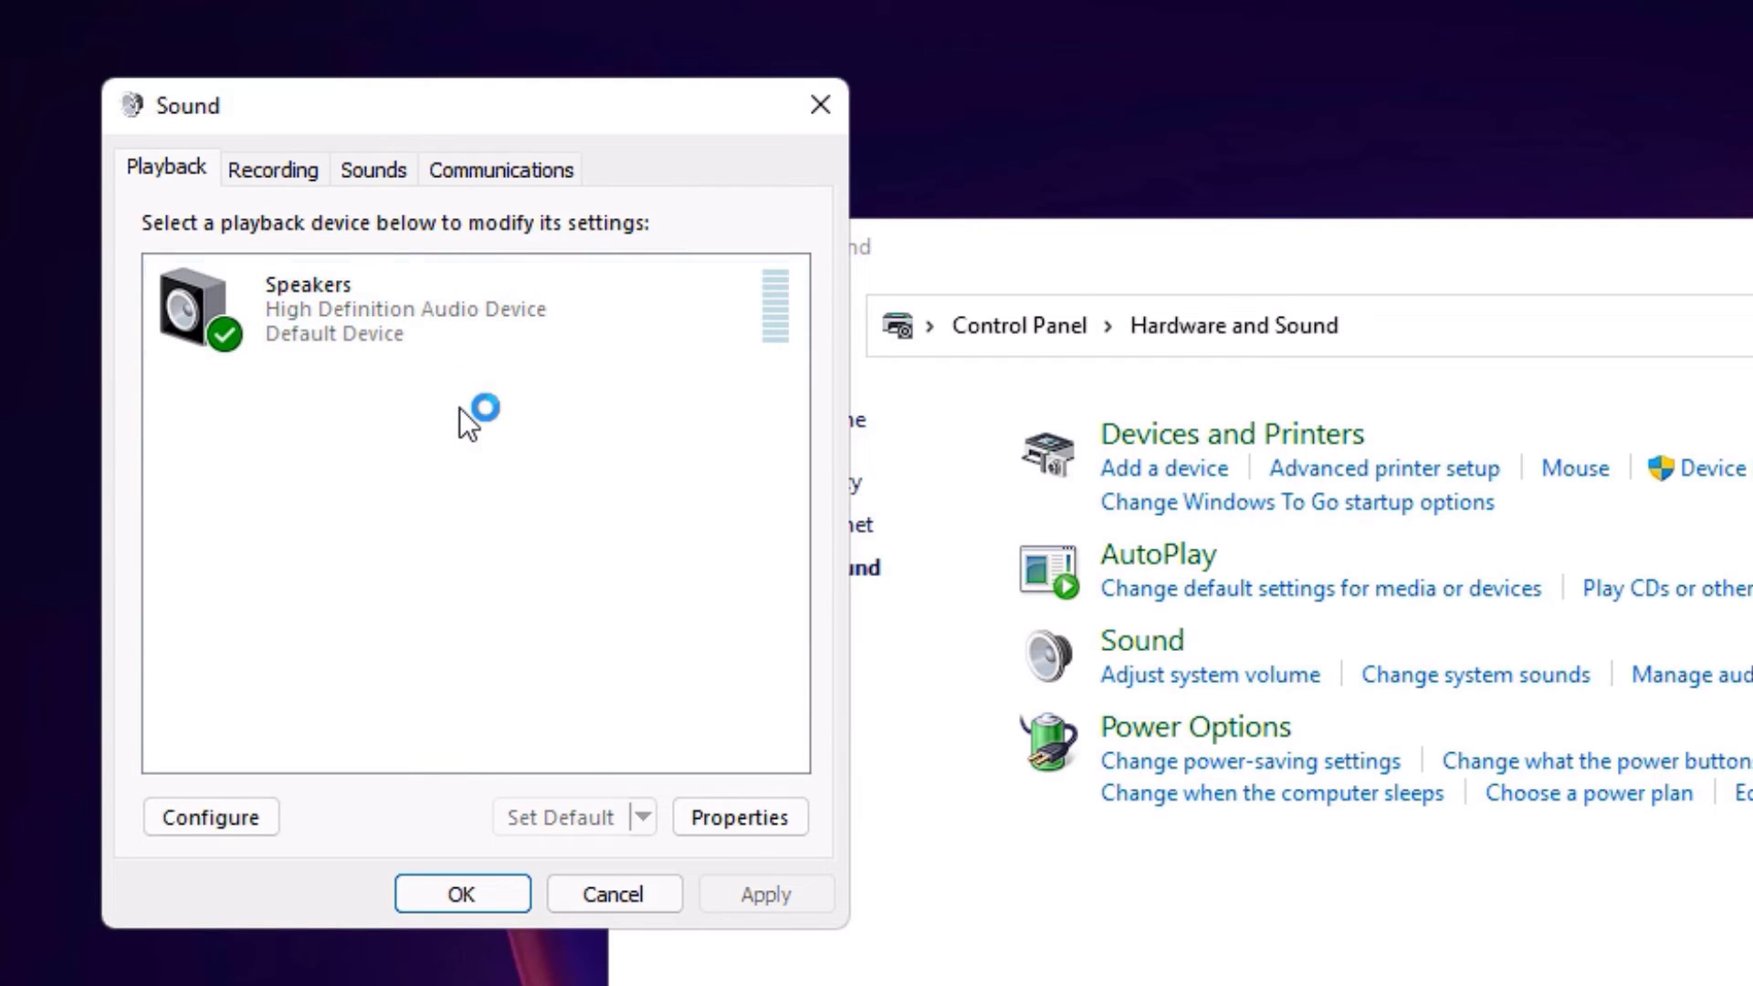
Raise the Speakers level from 67 to 79 in Speakers Properties
left_click(729, 816)
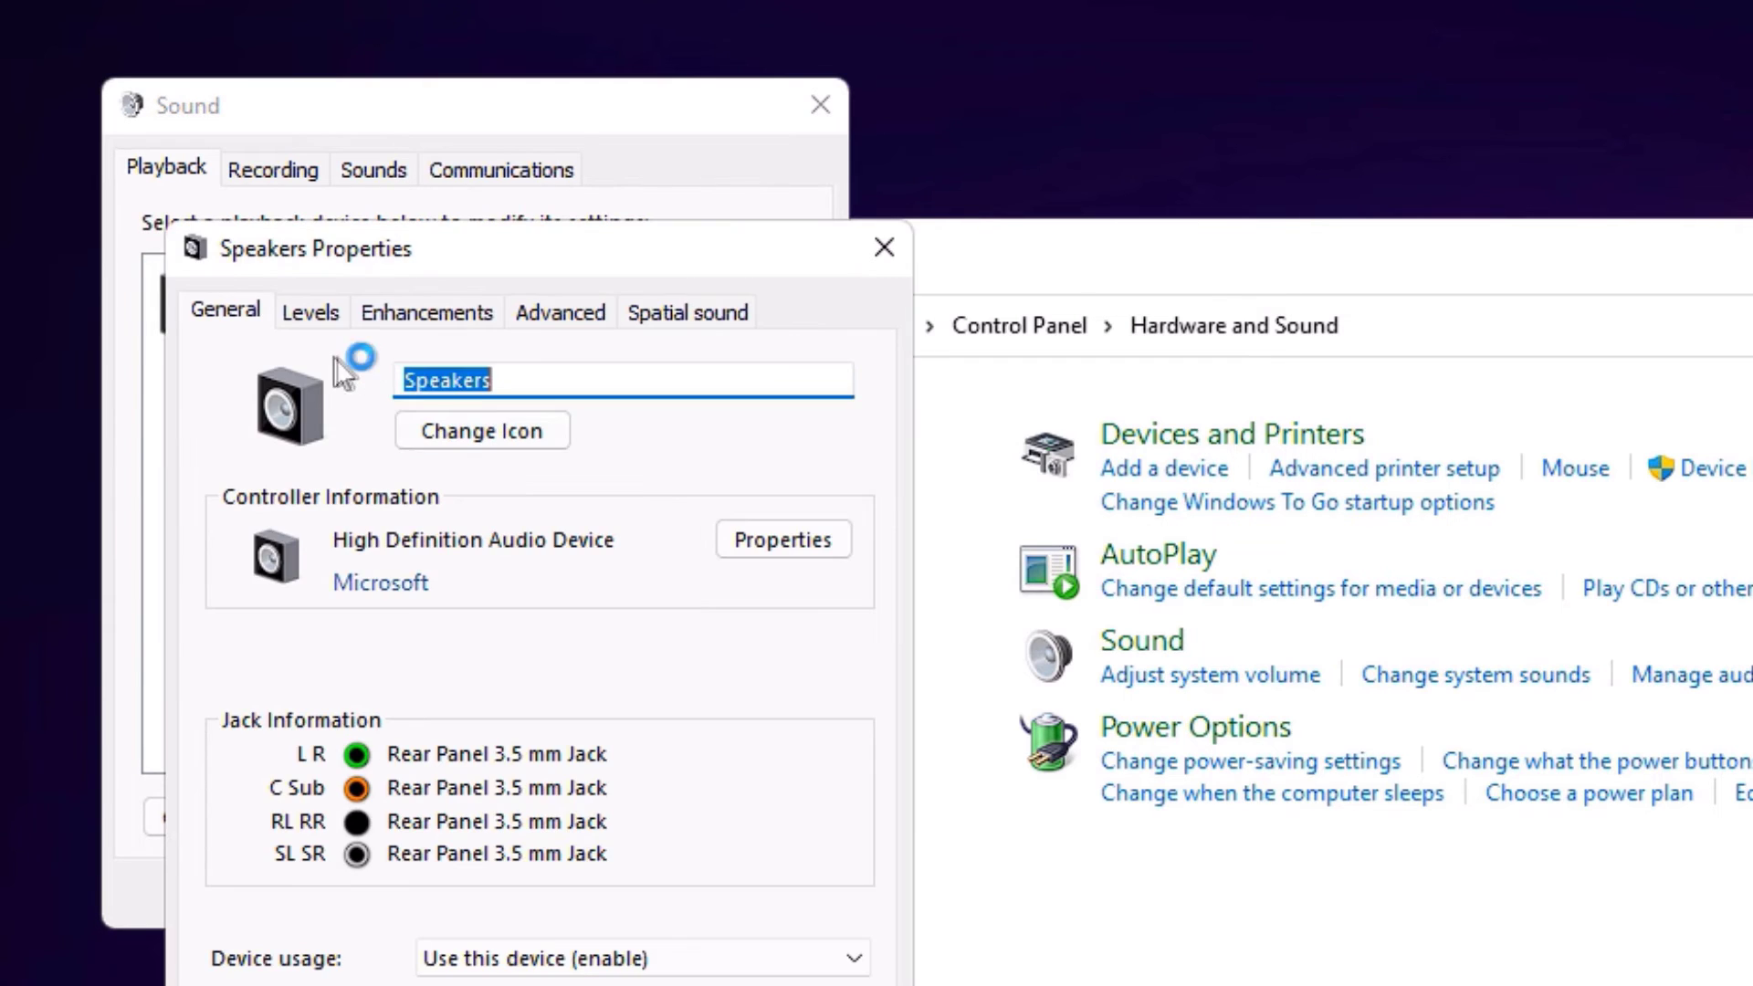
left_click(307, 315)
mouse_move(439, 440)
left_mouse_down()
mouse_move(477, 441)
mouse_move(242, 443)
mouse_move(473, 448)
left_mouse_up()
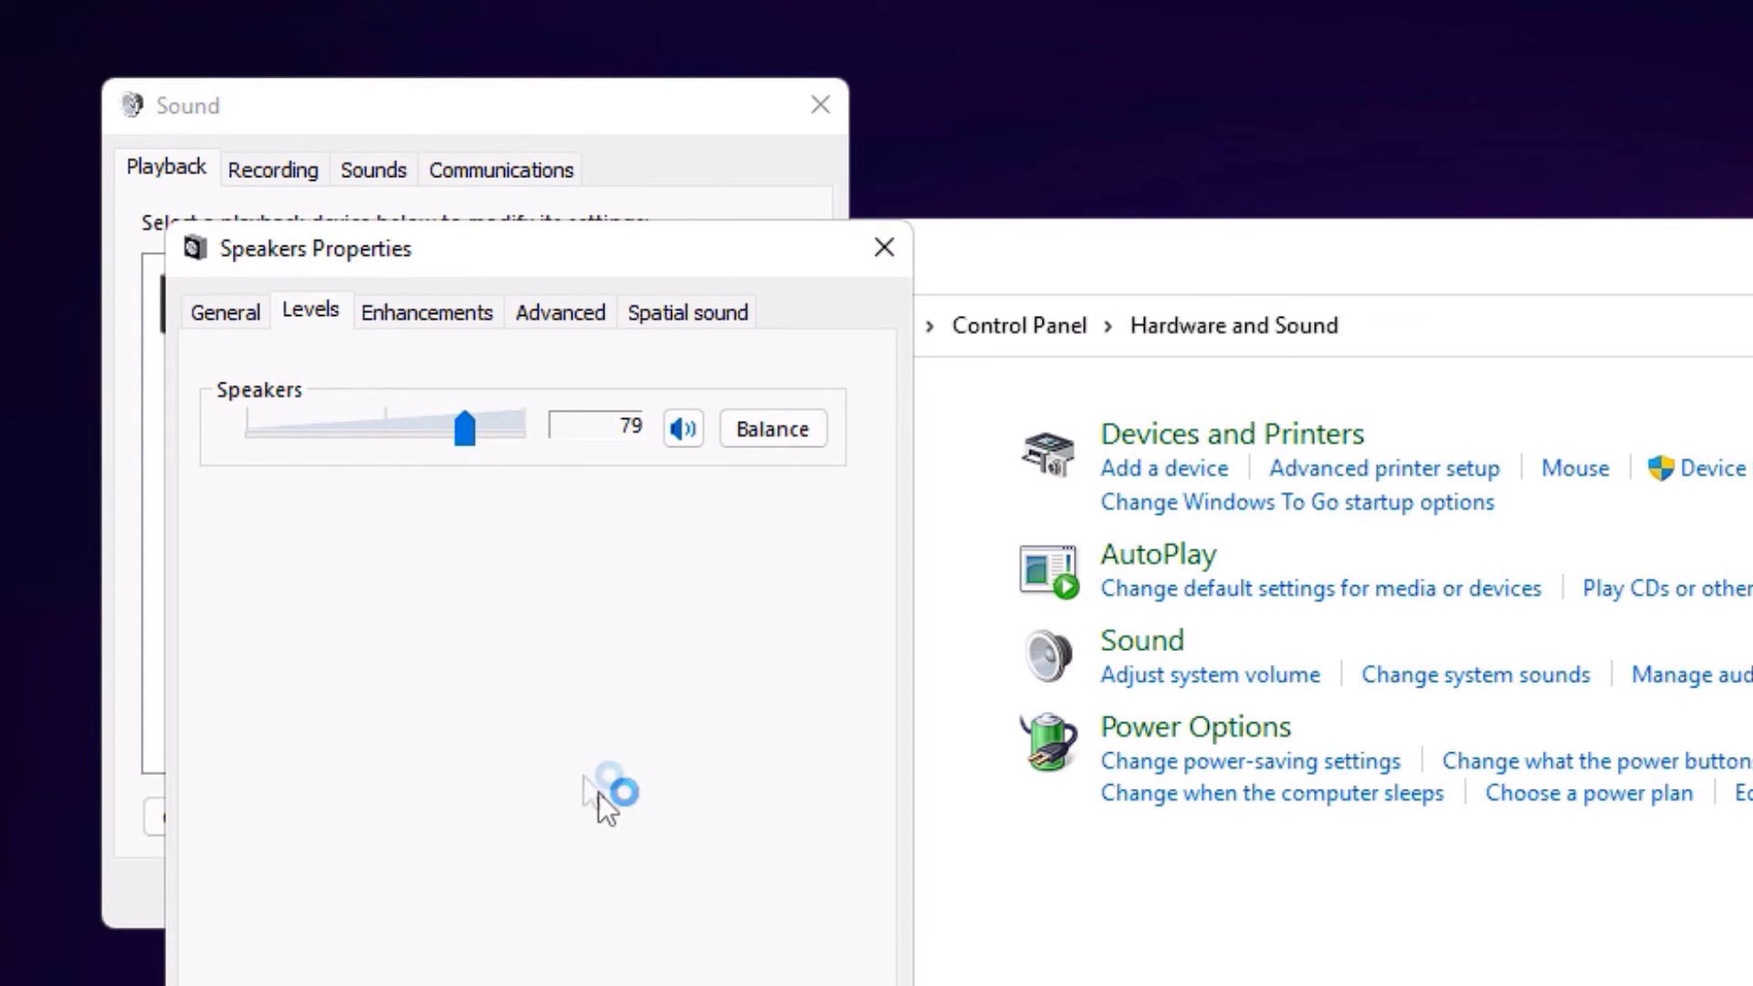
Set the recording Microphone's level to 98 on its Properties Levels tab
key("Return")
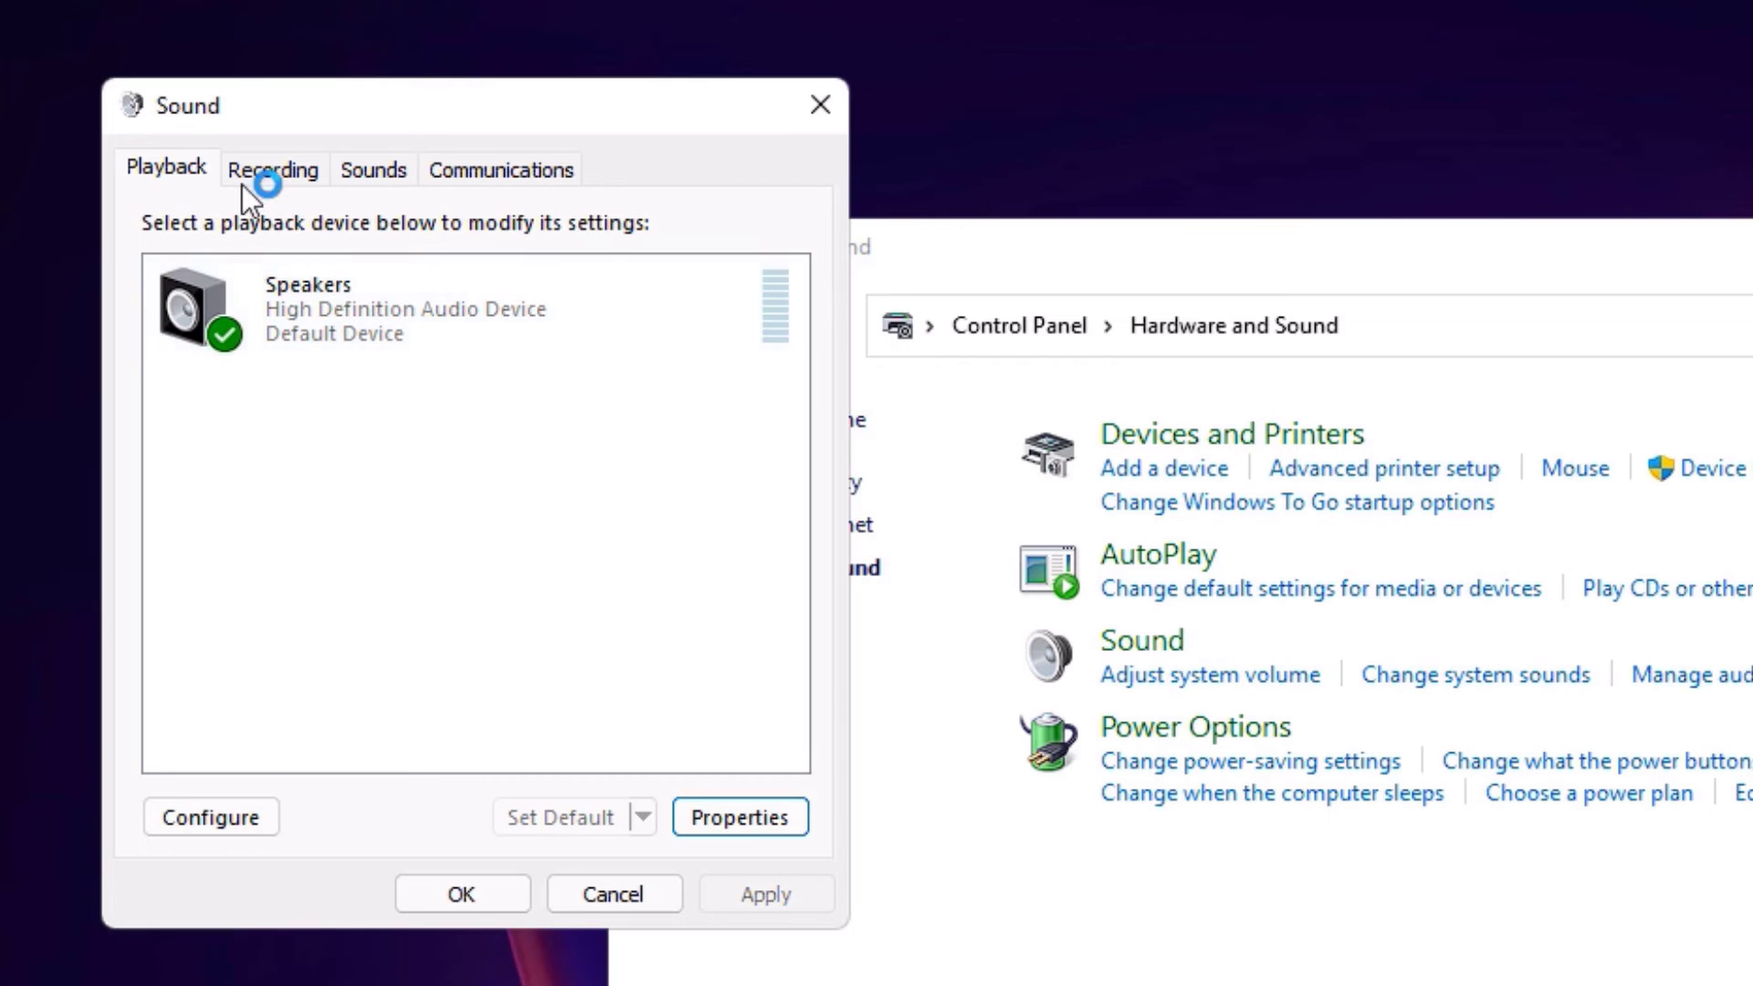
left_click(253, 180)
right_click(308, 300)
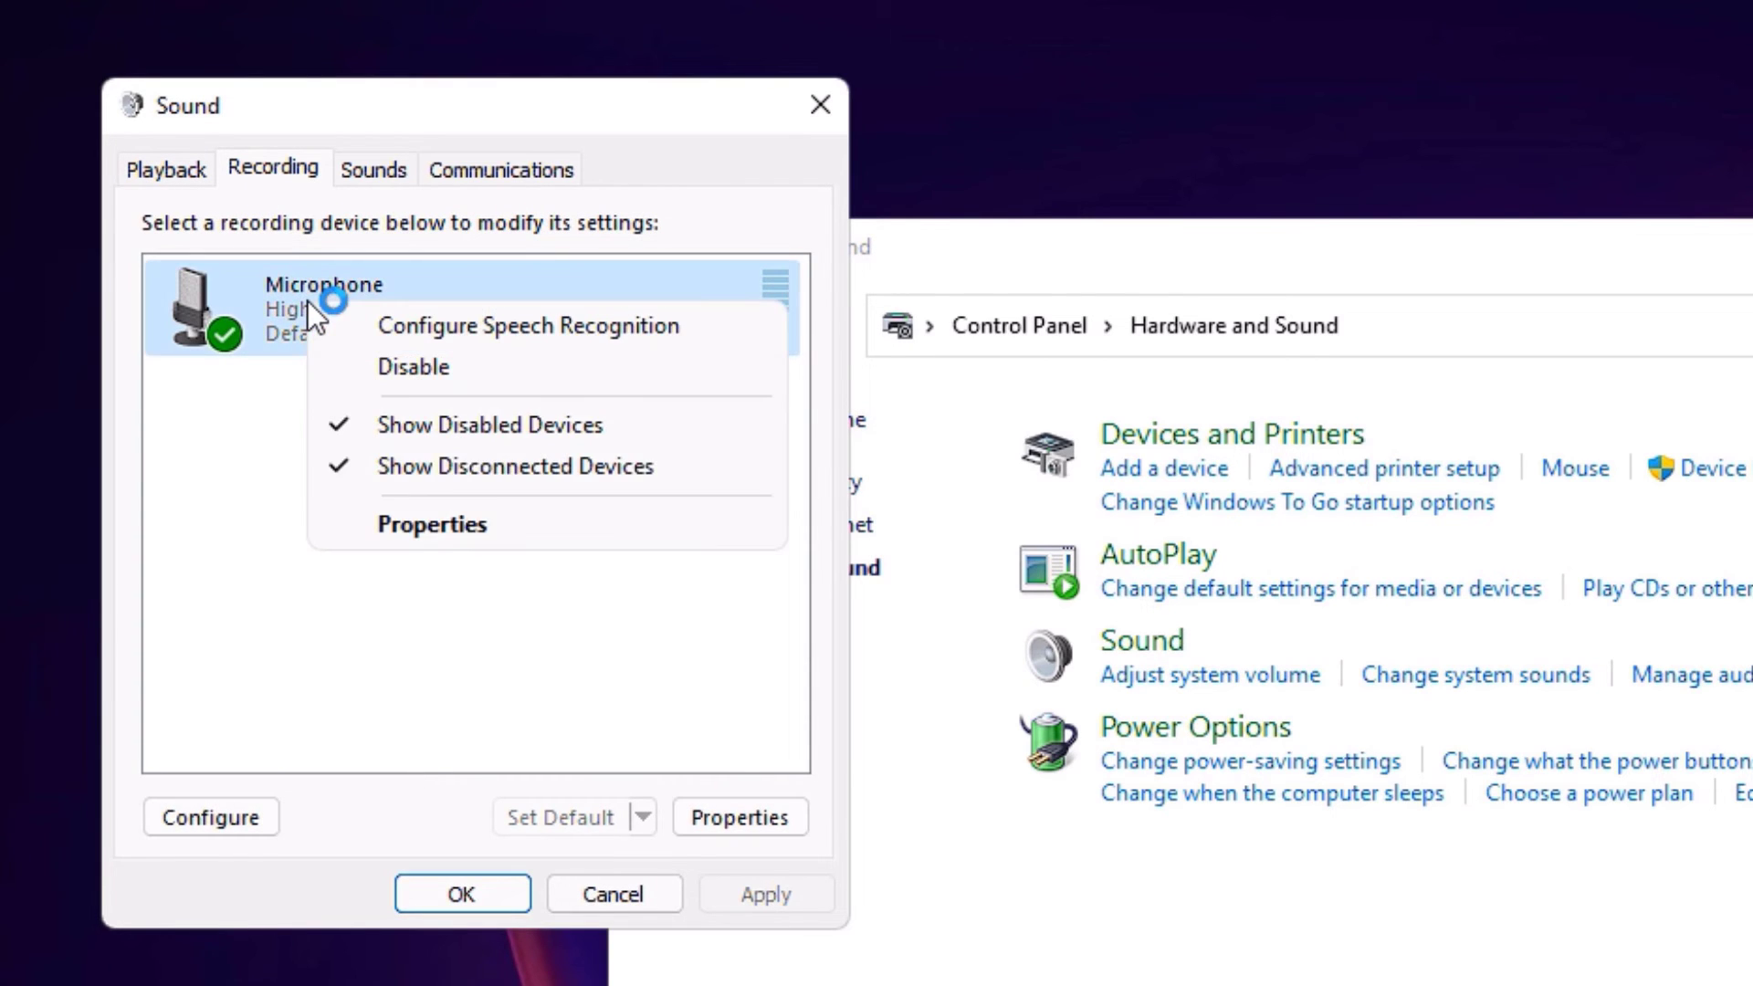
left_click(457, 518)
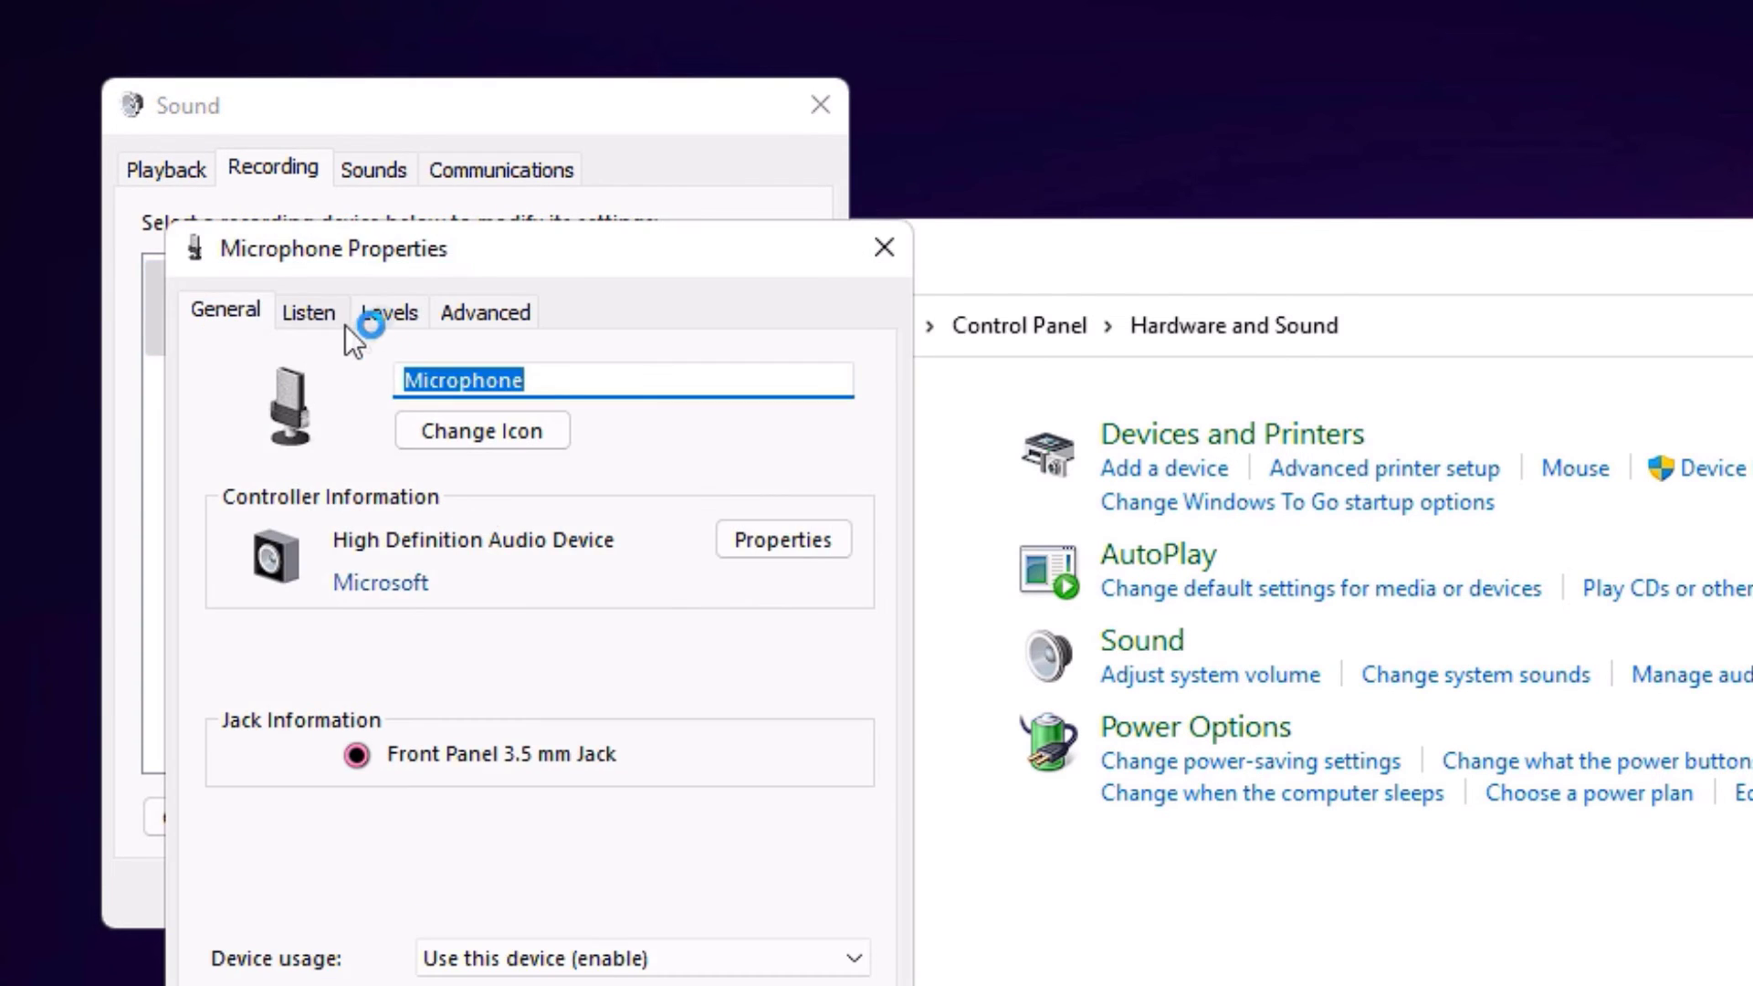
left_click(384, 310)
left_click_drag(504, 432, 517, 429)
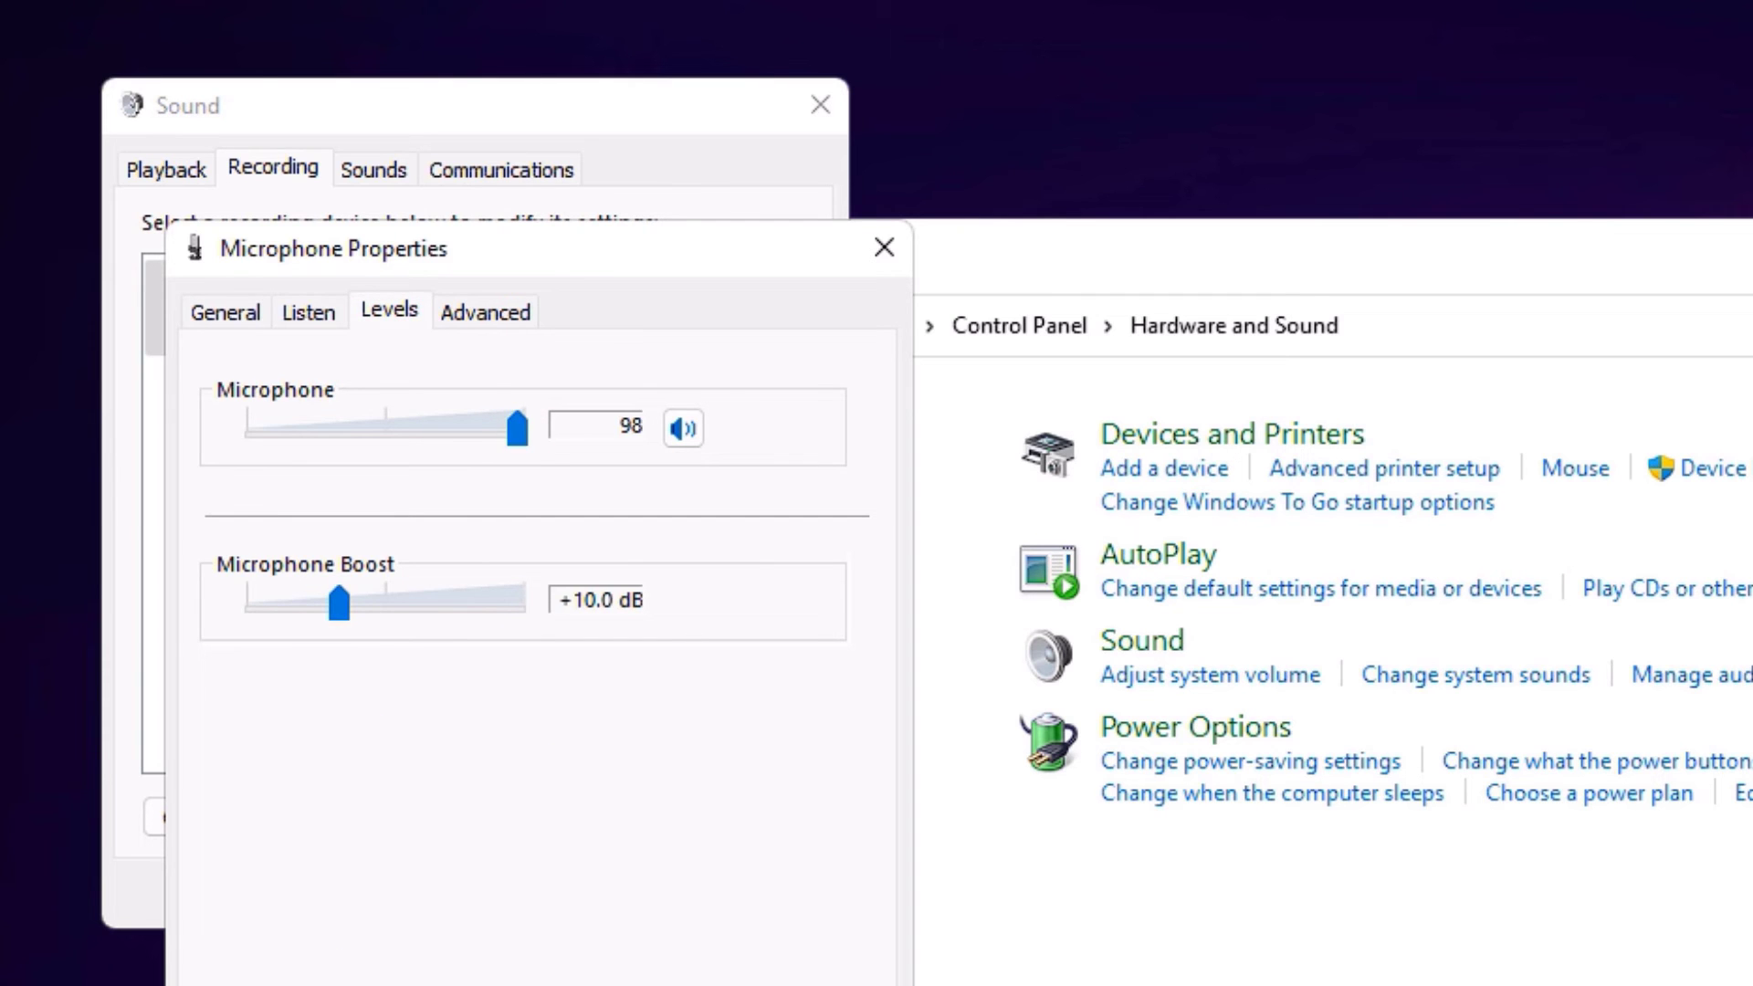